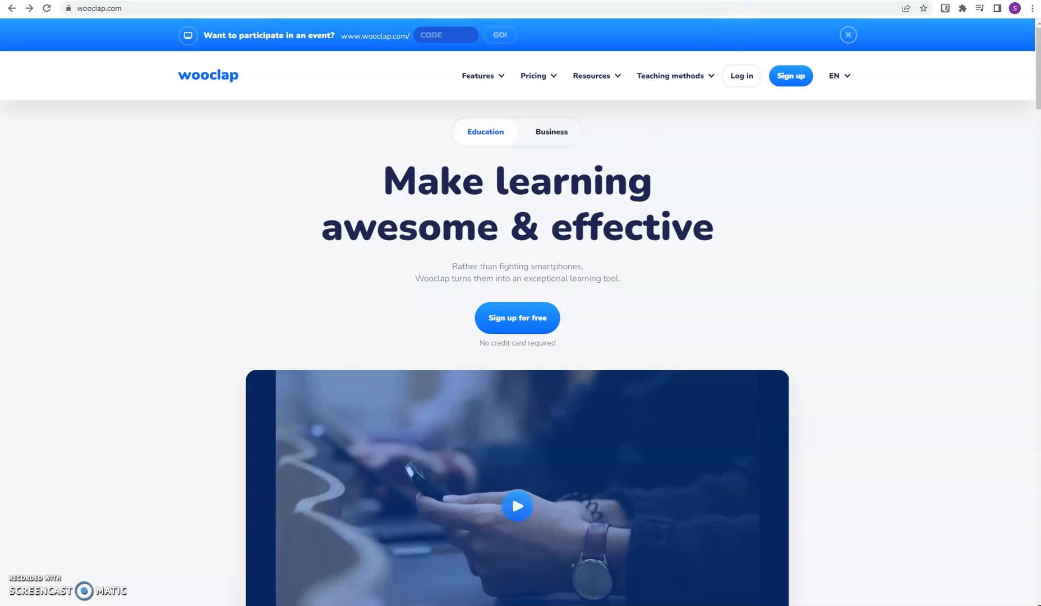
# - Log in to the account and create a new event named "Technology Showcase"
pyautogui.click(434, 32)
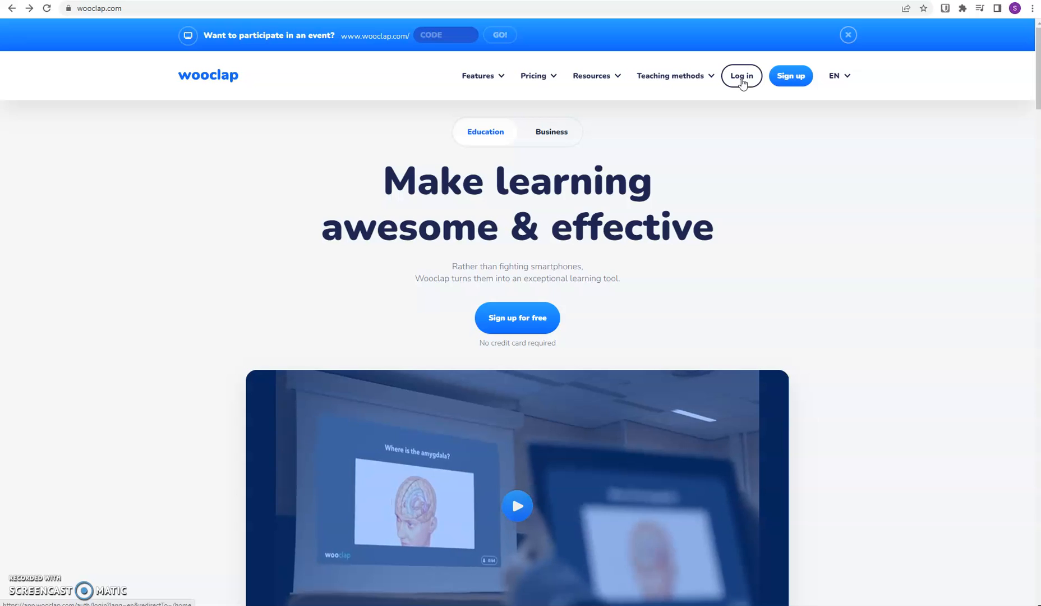
pyautogui.click(743, 82)
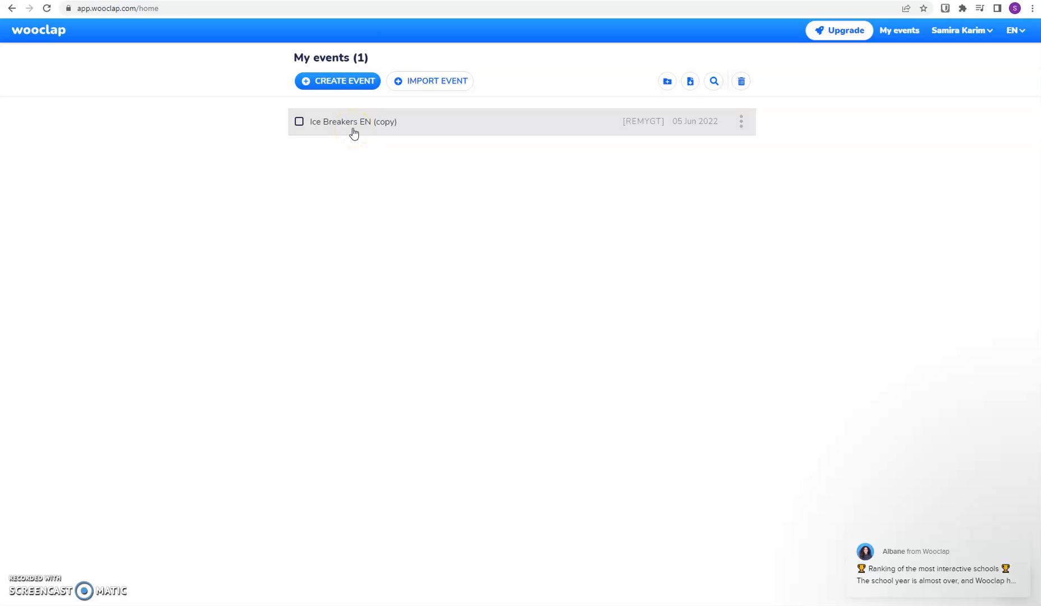
pyautogui.click(351, 82)
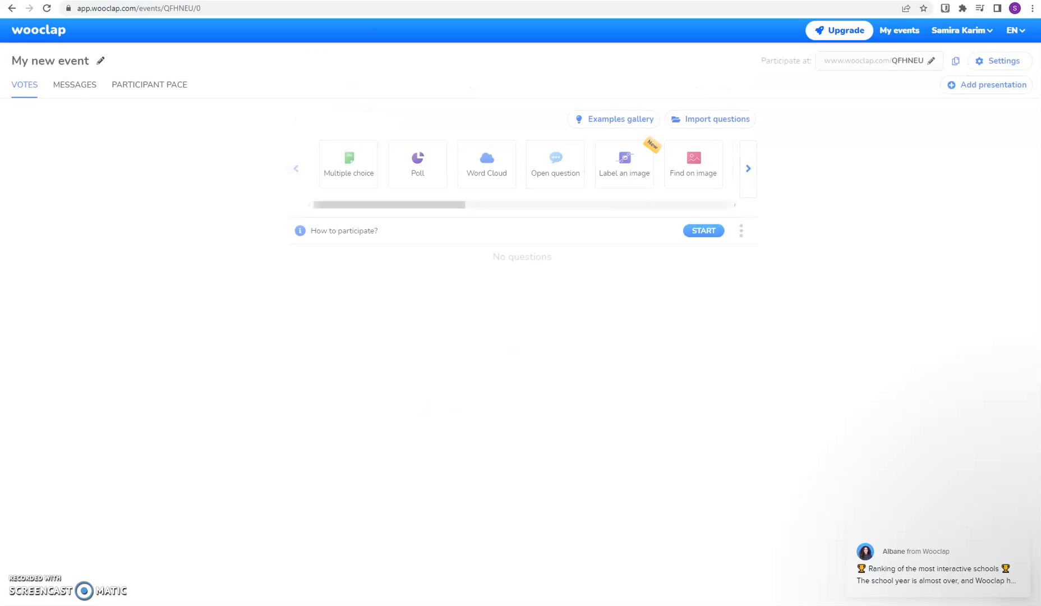
pyautogui.click(84, 68)
pyautogui.write('Technology Showcase')
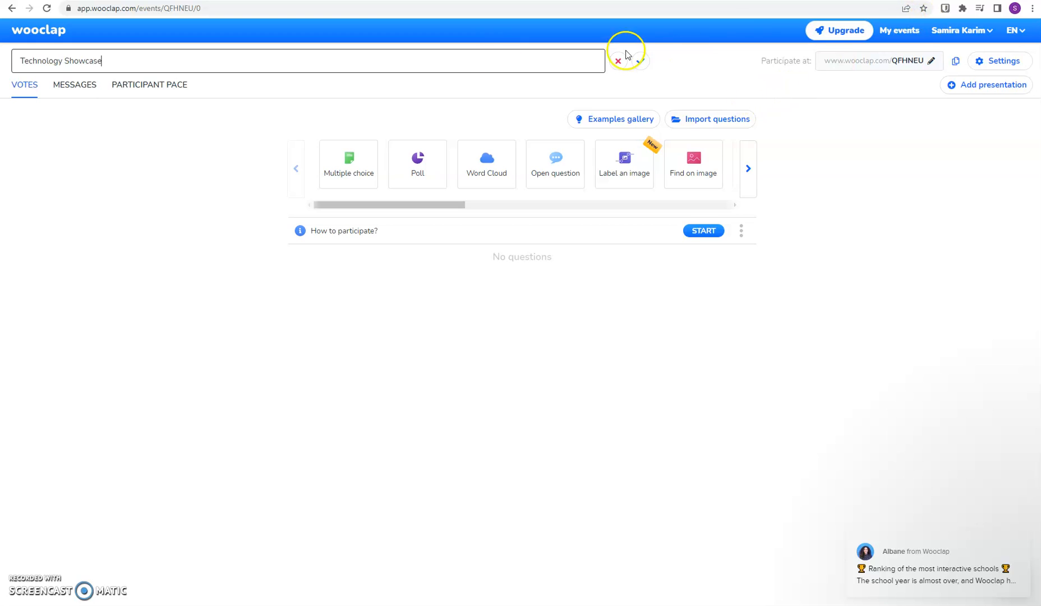
pyautogui.click(640, 60)
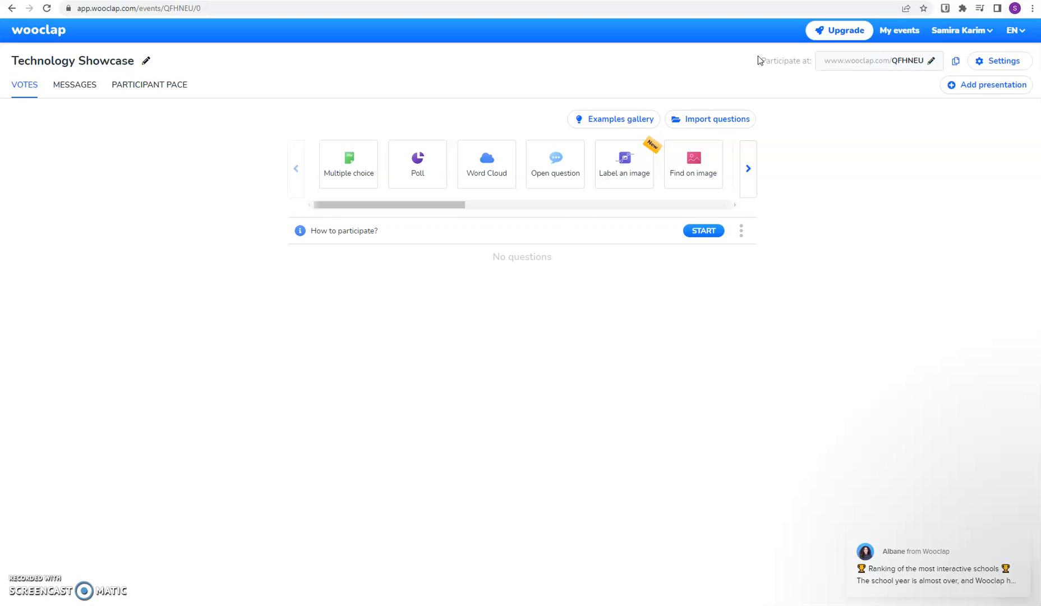
# - Create an open question that asks "What is a challenge faced by distance learning?"
pyautogui.click(555, 159)
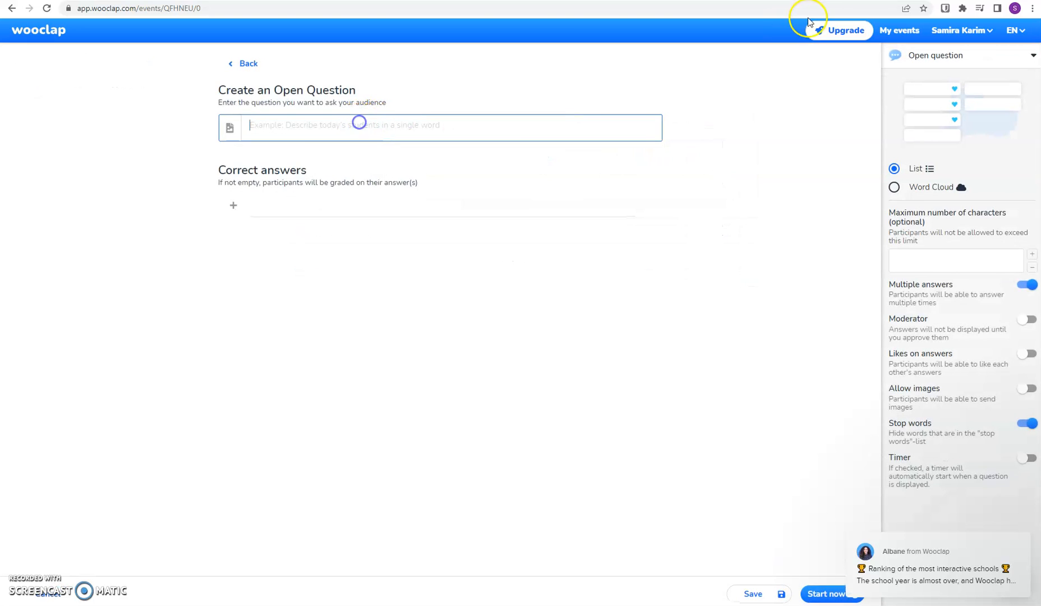
pyautogui.write('What')
pyautogui.write(' are ')
pyautogui.write('som')
pyautogui.press('BackSpace')
pyautogui.press('BackSpace')
pyautogui.press('BackSpace')
pyautogui.press('BackSpace')
pyautogui.write('is a challn')
pyautogui.press('BackSpace')
pyautogui.write('enge faced ')
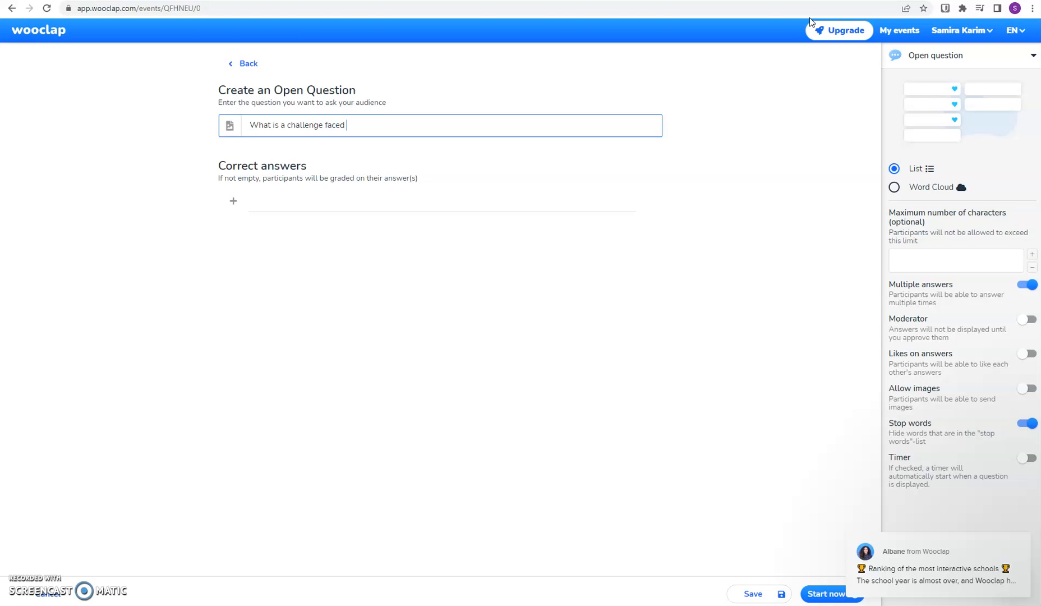
pyautogui.write('by distance learning?')
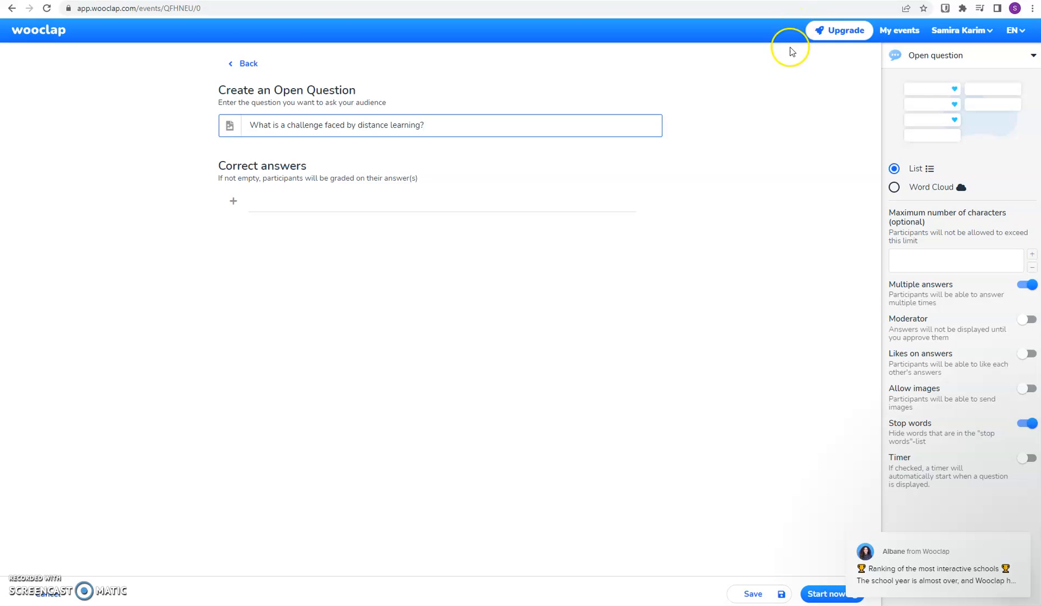
# - Add "formative assessment" and "student engagement" as correct answers and save the question
pyautogui.click(348, 200)
pyautogui.write('f')
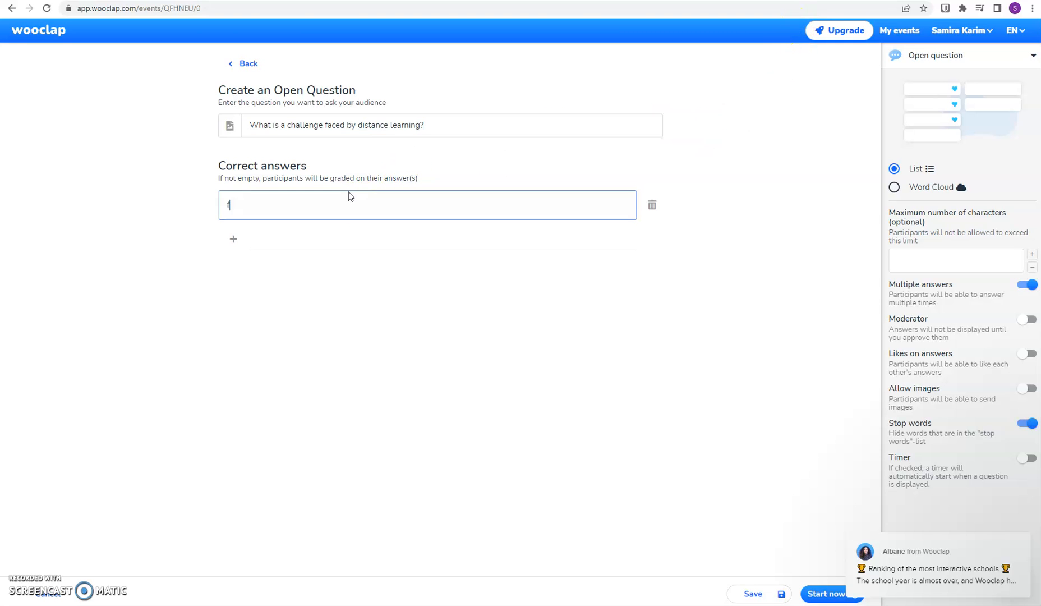
pyautogui.write('ormative assessment')
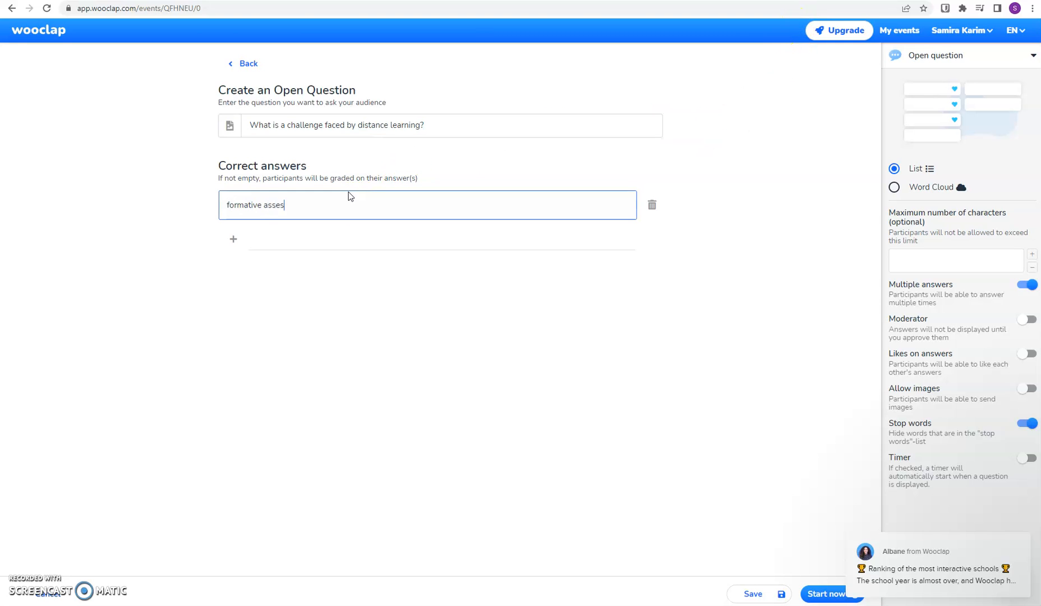
pyautogui.click(320, 251)
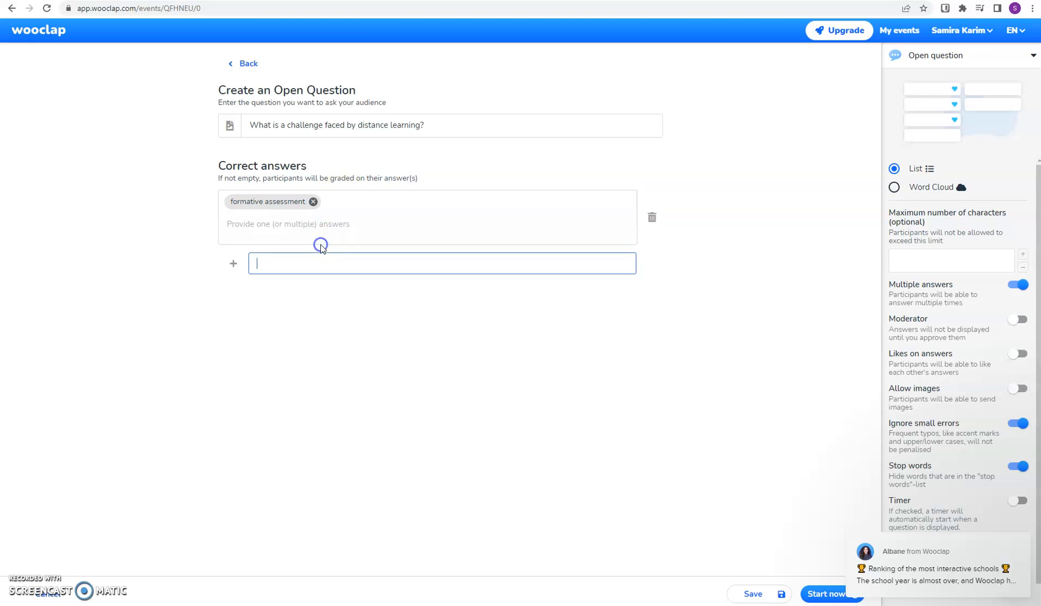
pyautogui.write('student engagement')
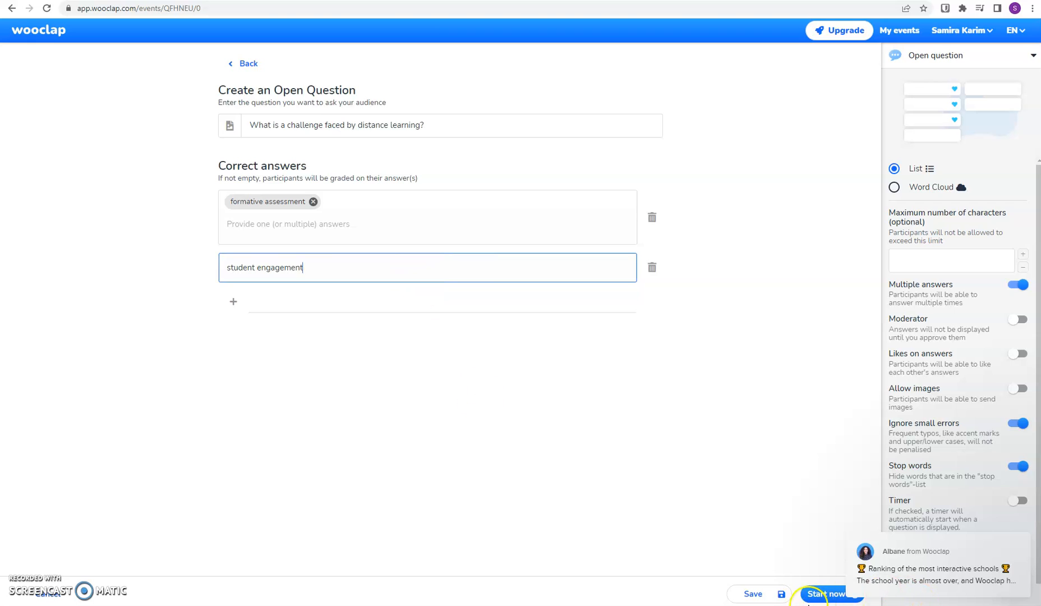
pyautogui.click(754, 594)
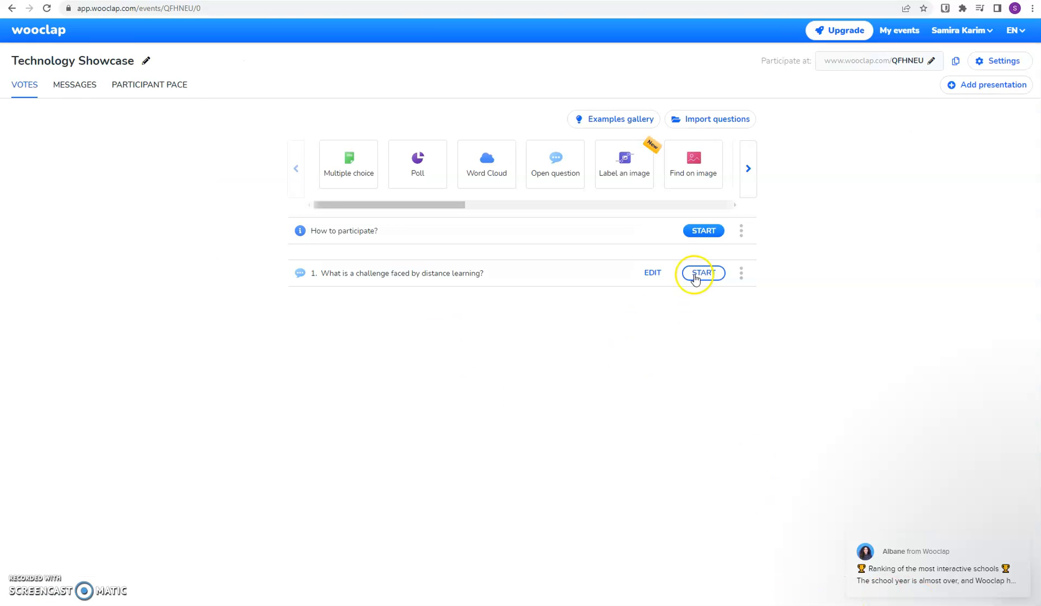
# - Enable the 'I'm confused' button for the event and look through its additional settings
pyautogui.click(1008, 62)
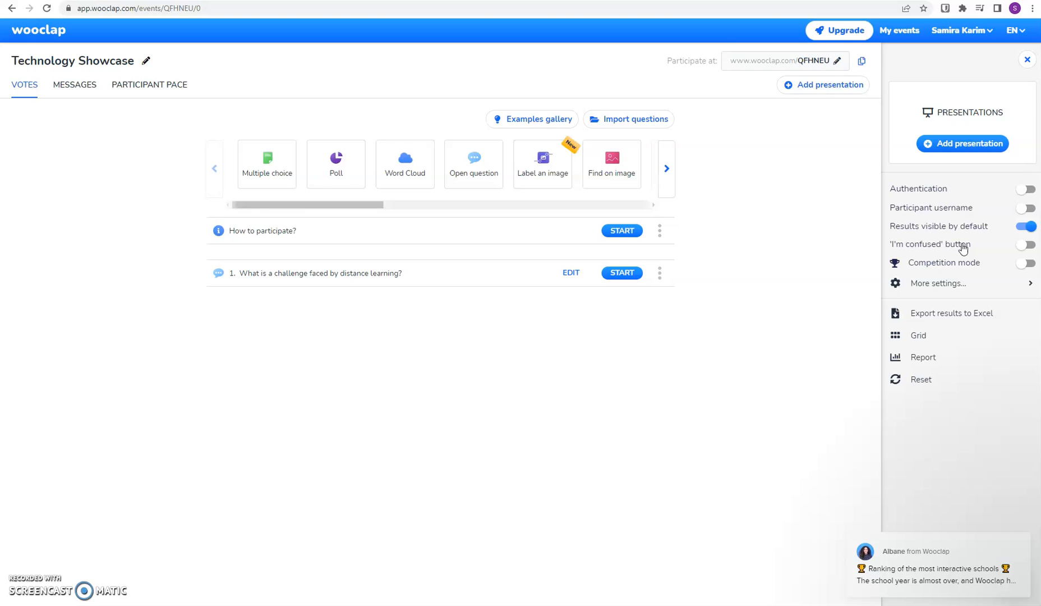
pyautogui.click(1029, 247)
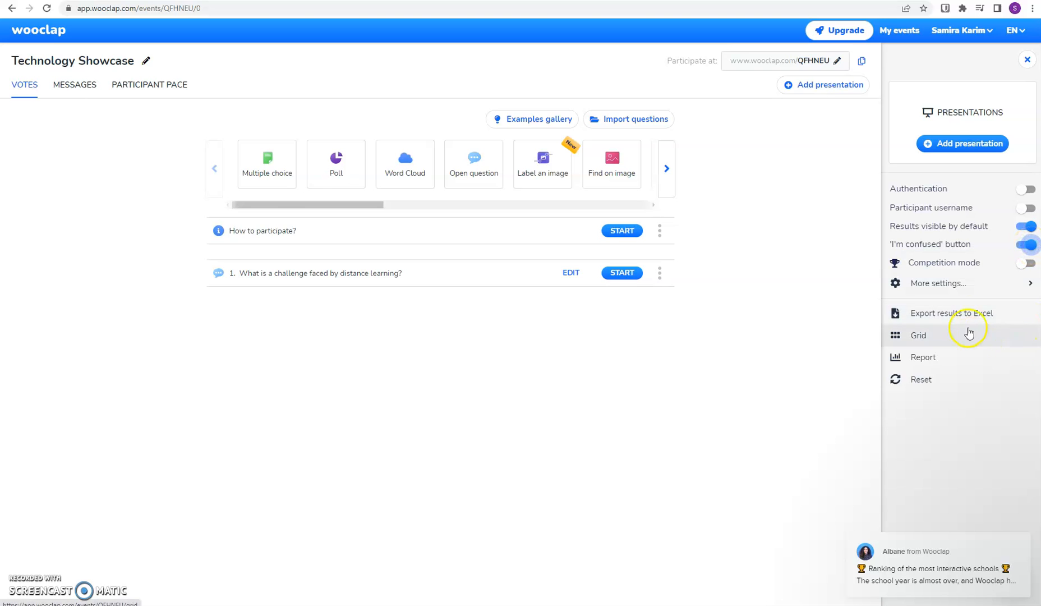
pyautogui.click(963, 285)
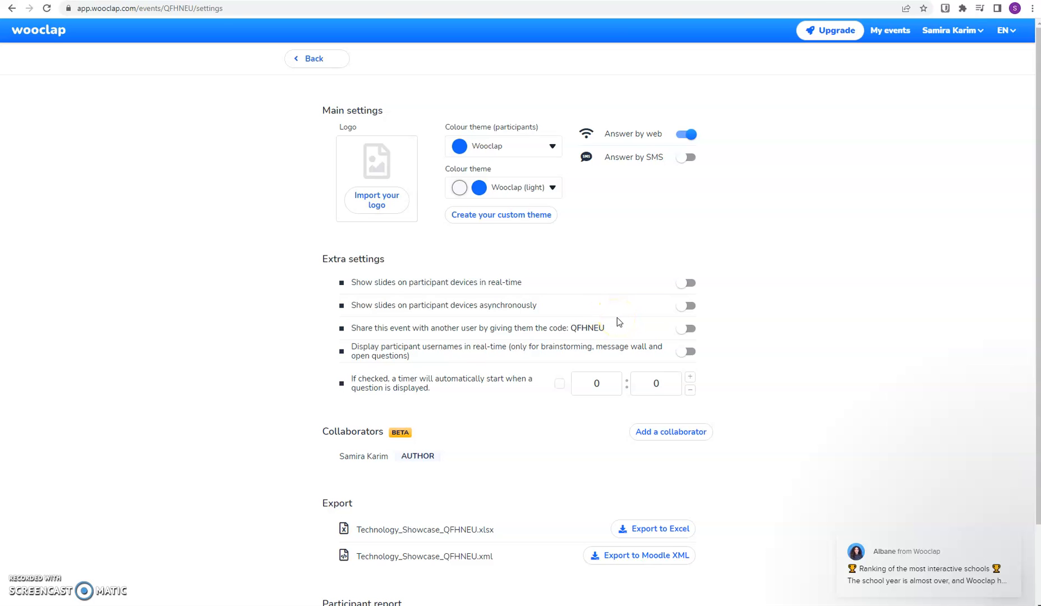
pyautogui.click(328, 59)
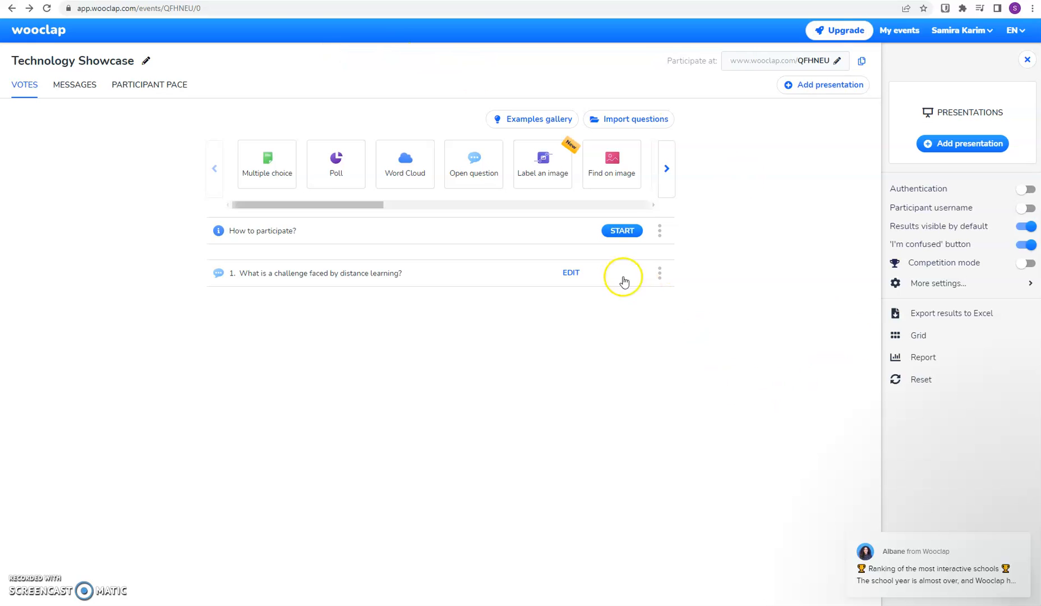
# - Start the distance learning question, view the How to participate page, and return to the question
pyautogui.click(620, 274)
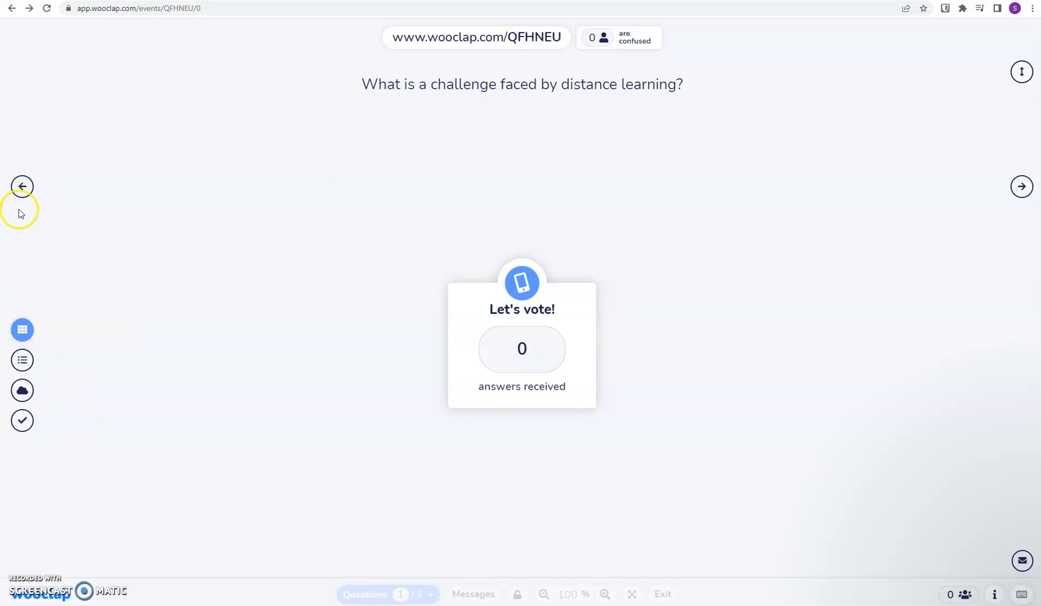
pyautogui.click(22, 186)
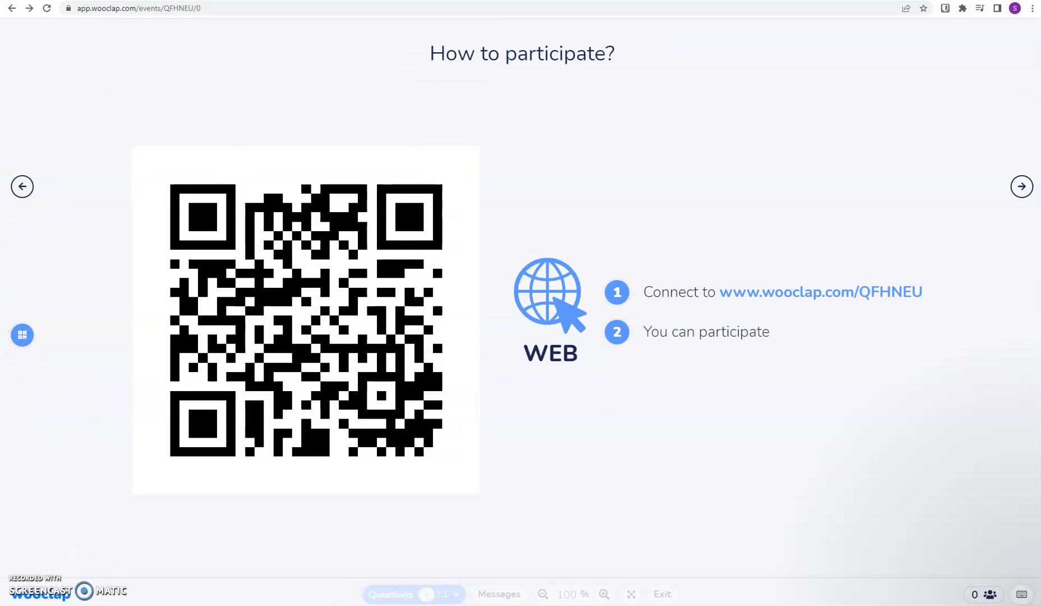
pyautogui.click(22, 186)
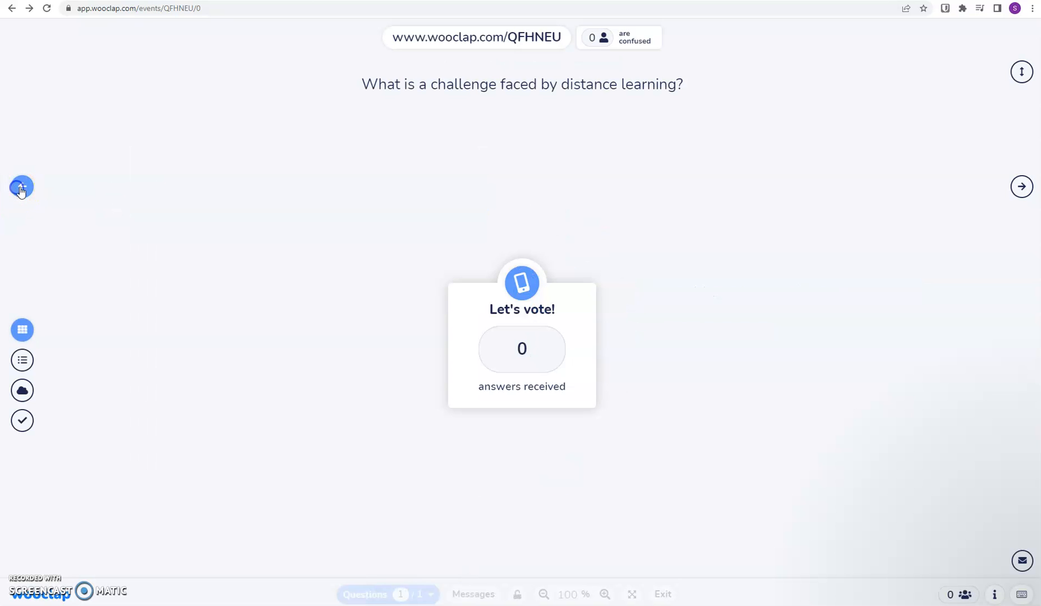
# - Open the event's participant page from the web address shown above the question
pyautogui.tripleClick(539, 37)
pyautogui.rightClick(537, 39)
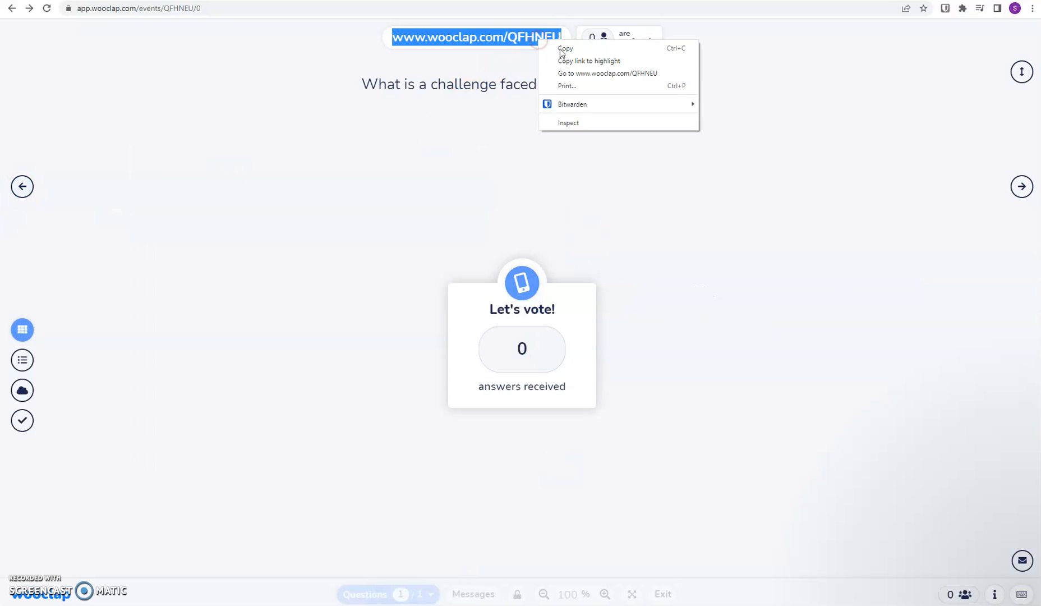
pyautogui.click(574, 72)
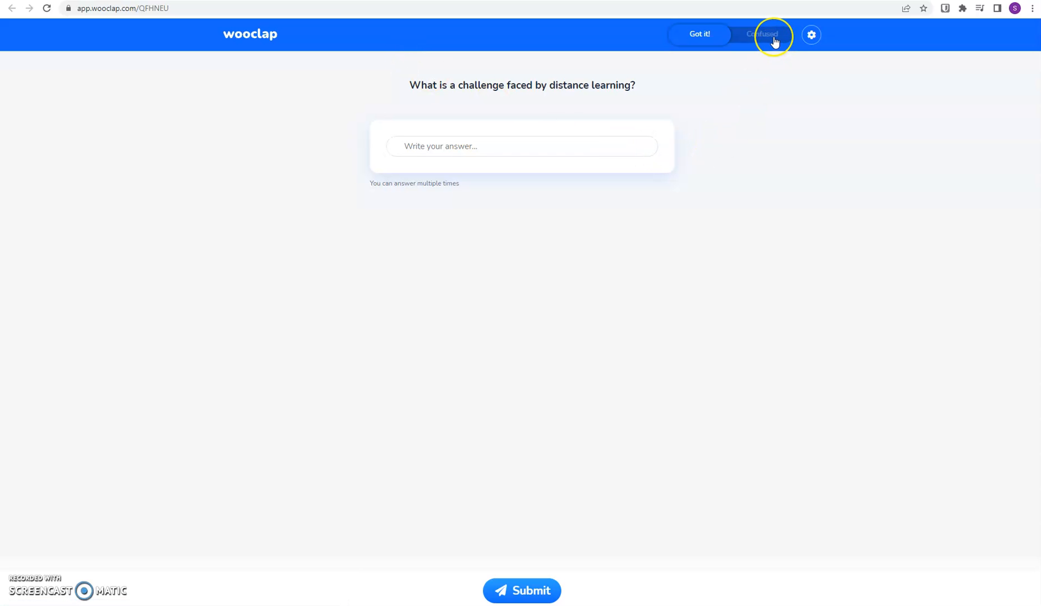
# - As a participant, set the status to Confused and submit the answer "time"
pyautogui.click(774, 39)
pyautogui.click(555, 150)
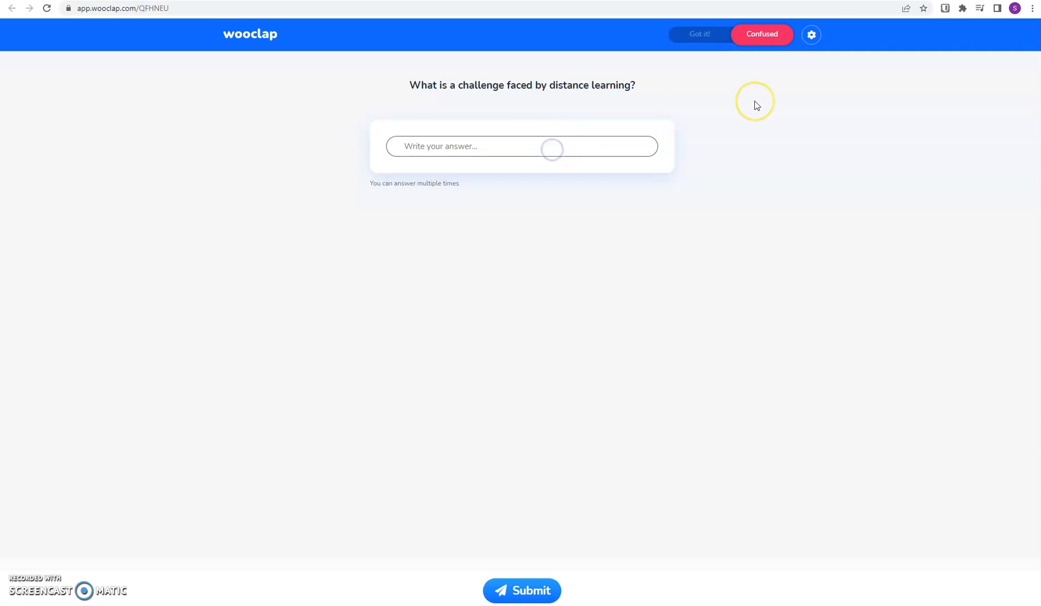
pyautogui.write('time')
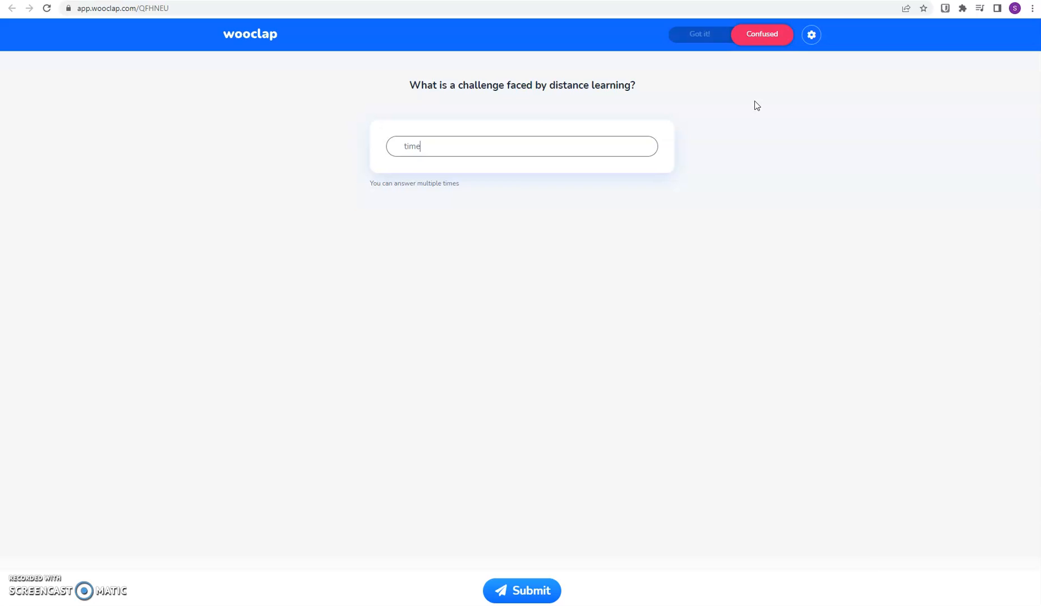
pyautogui.click(511, 588)
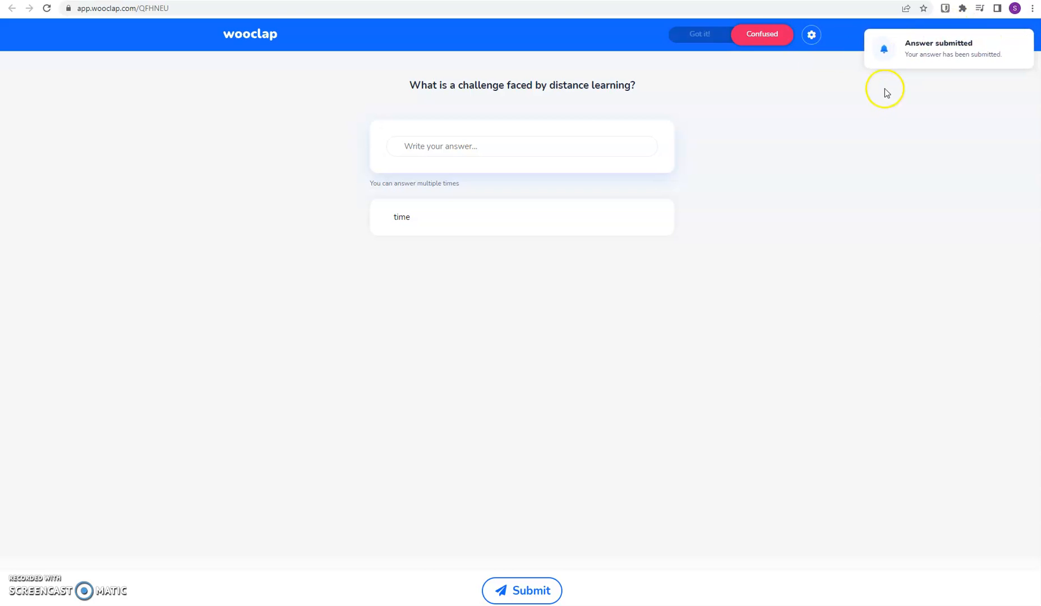
# - Return to the presenter view, review the results list and the correct answers, and exit the presentation
pyautogui.click(233, 0)
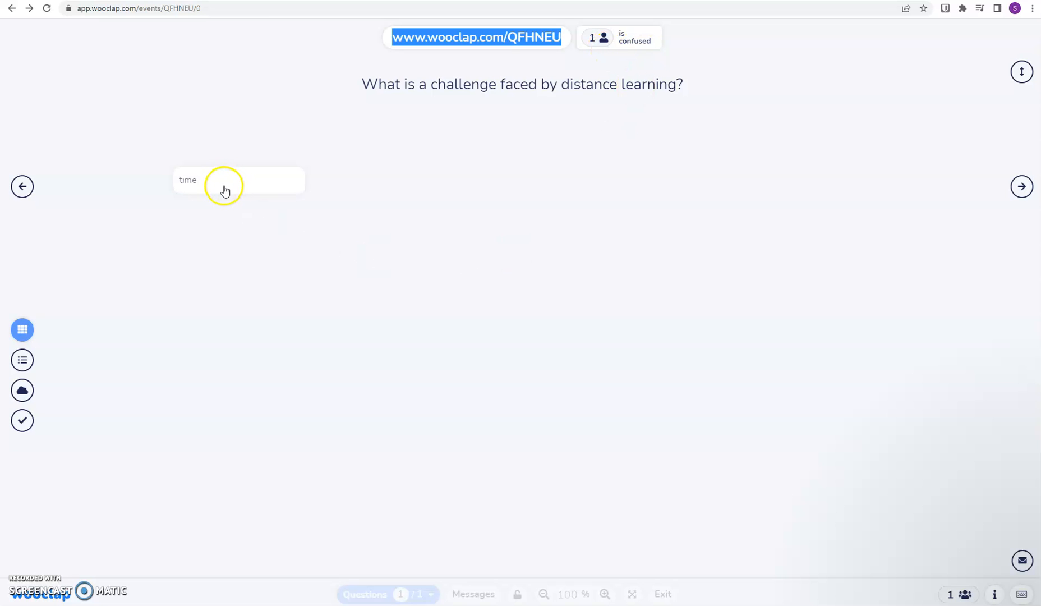
pyautogui.click(22, 331)
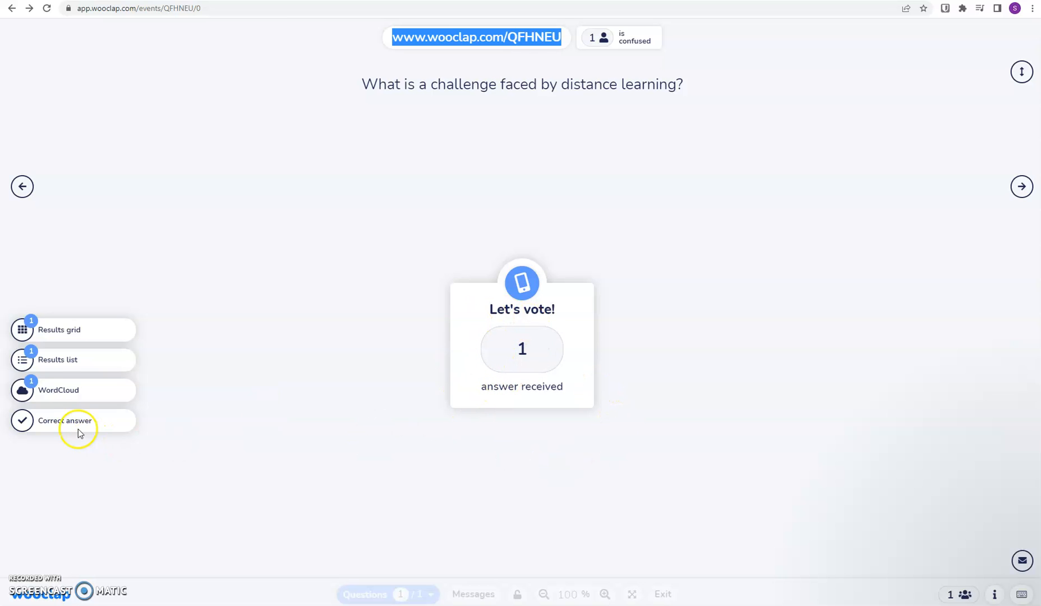
pyautogui.click(58, 362)
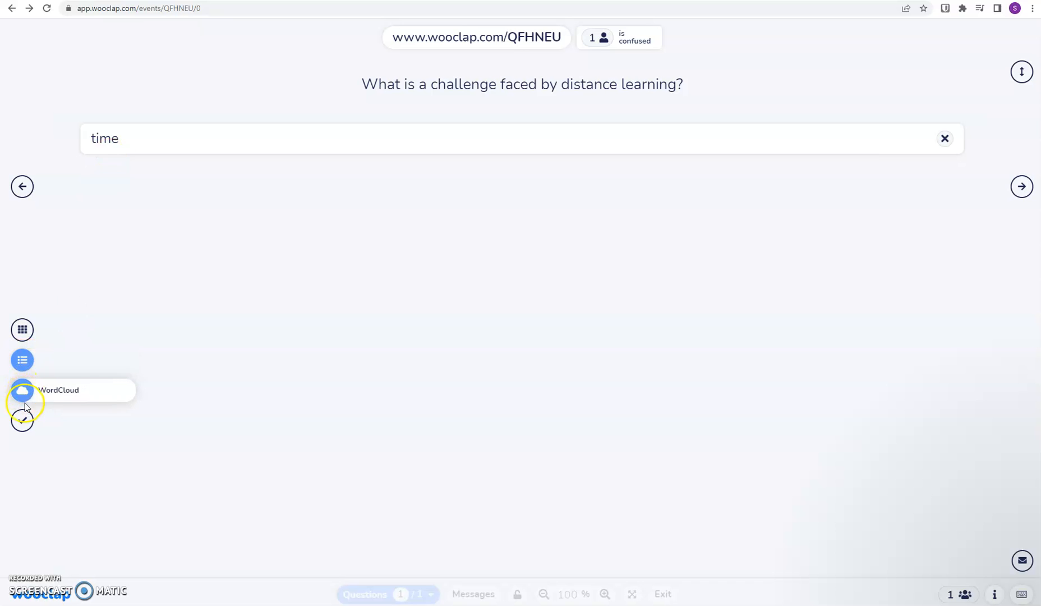
pyautogui.click(16, 423)
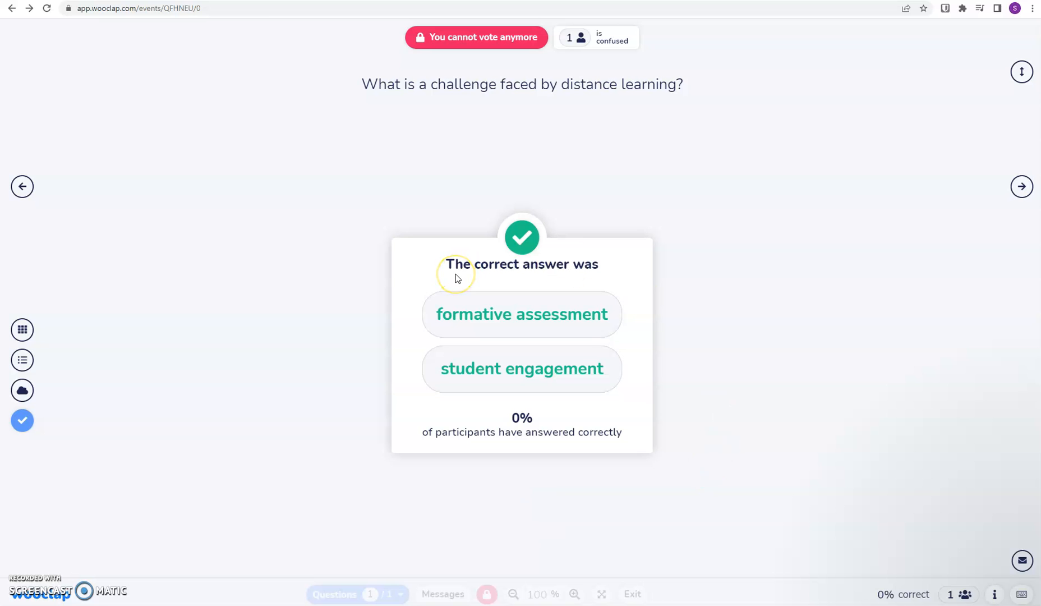
pyautogui.click(633, 595)
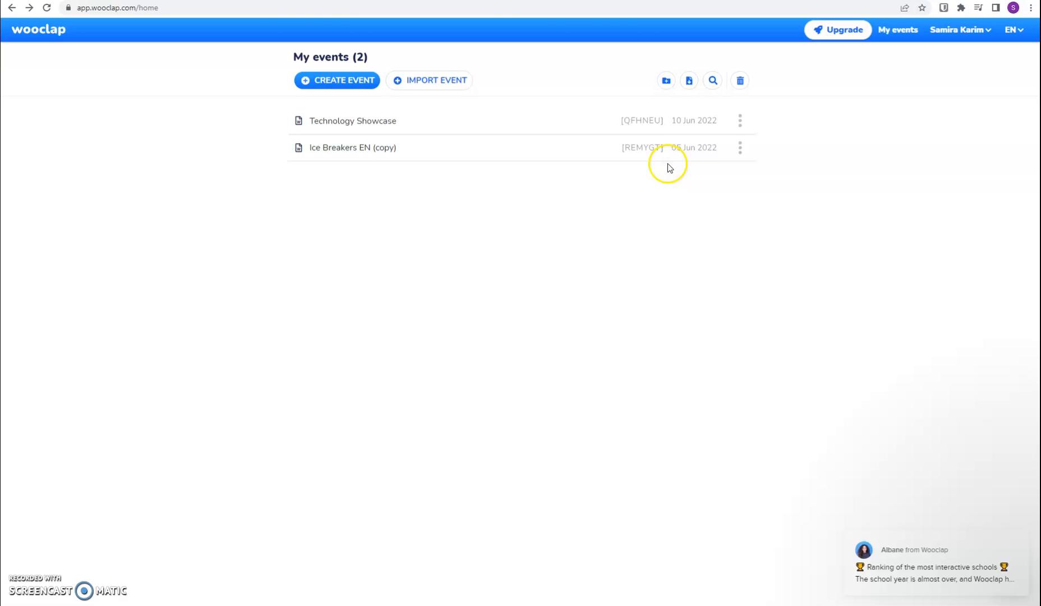
# - Open the "Ice Breakers EN (copy)" event and import the Technology Showcase PowerPoint file as its presentation
pyautogui.click(641, 159)
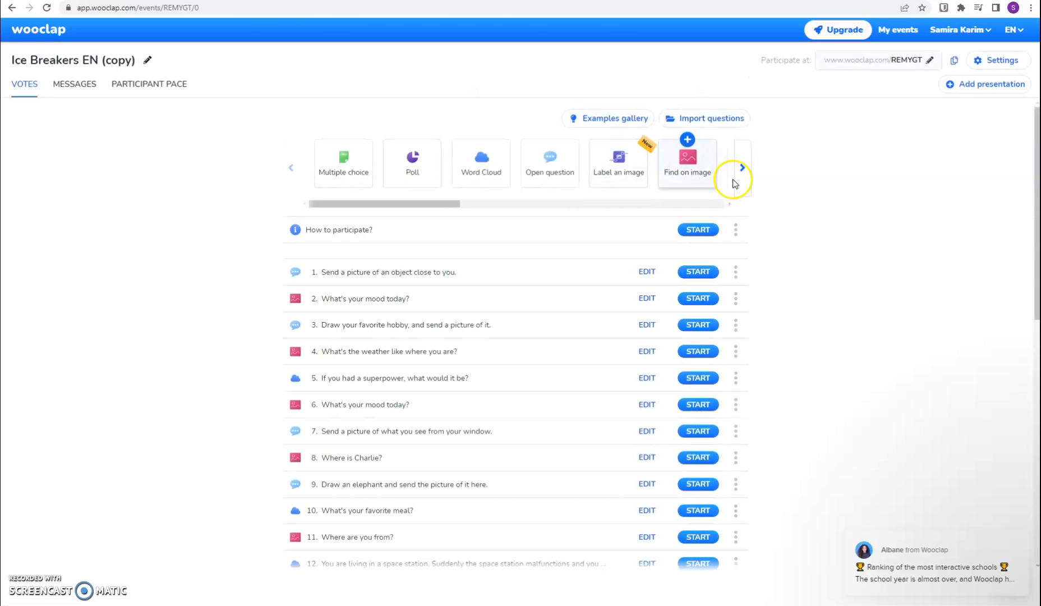
pyautogui.click(1004, 85)
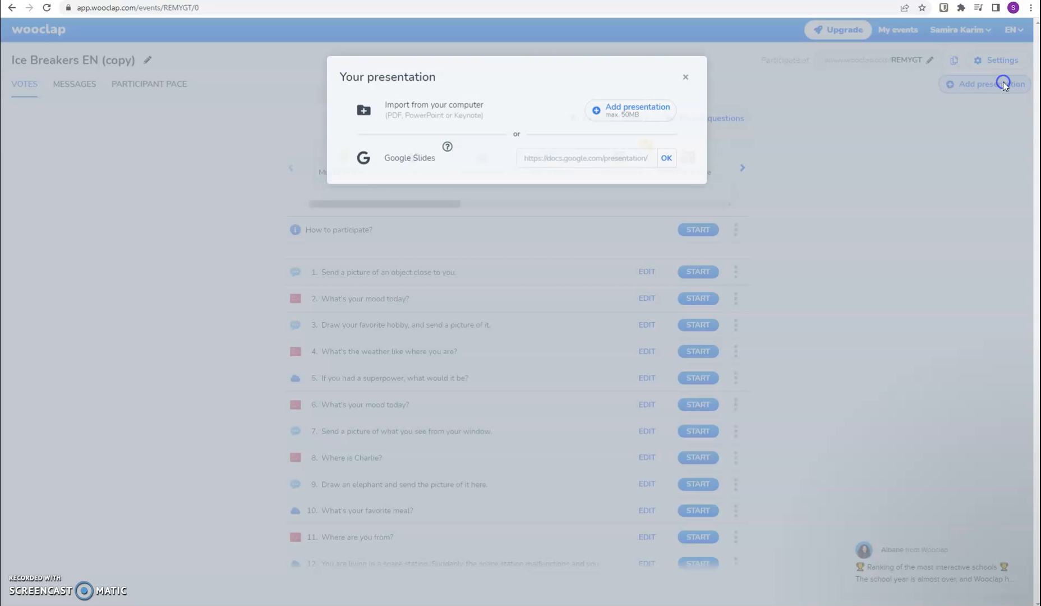
pyautogui.click(614, 111)
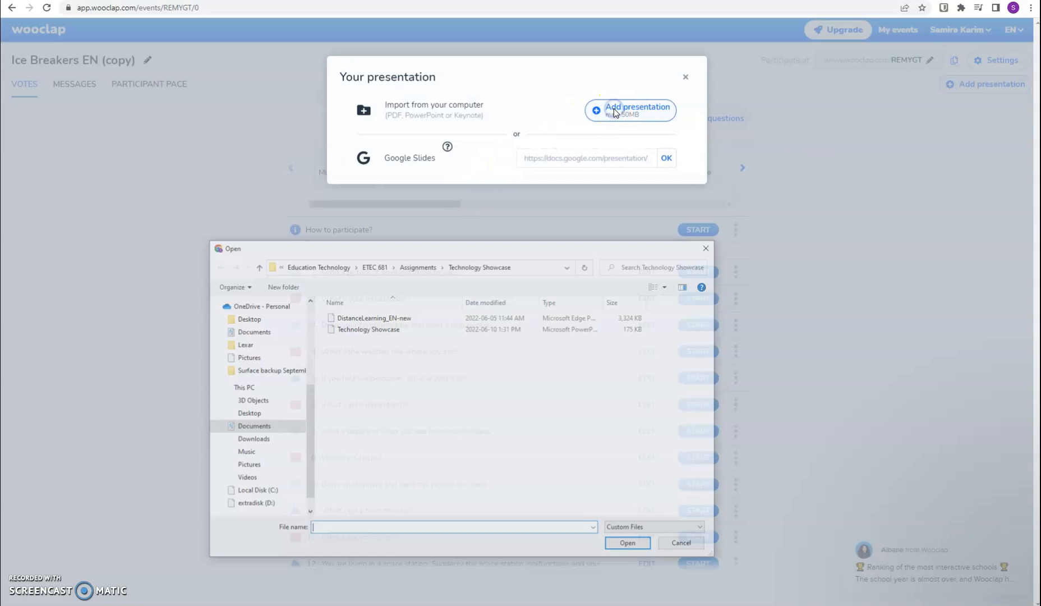
pyautogui.click(375, 335)
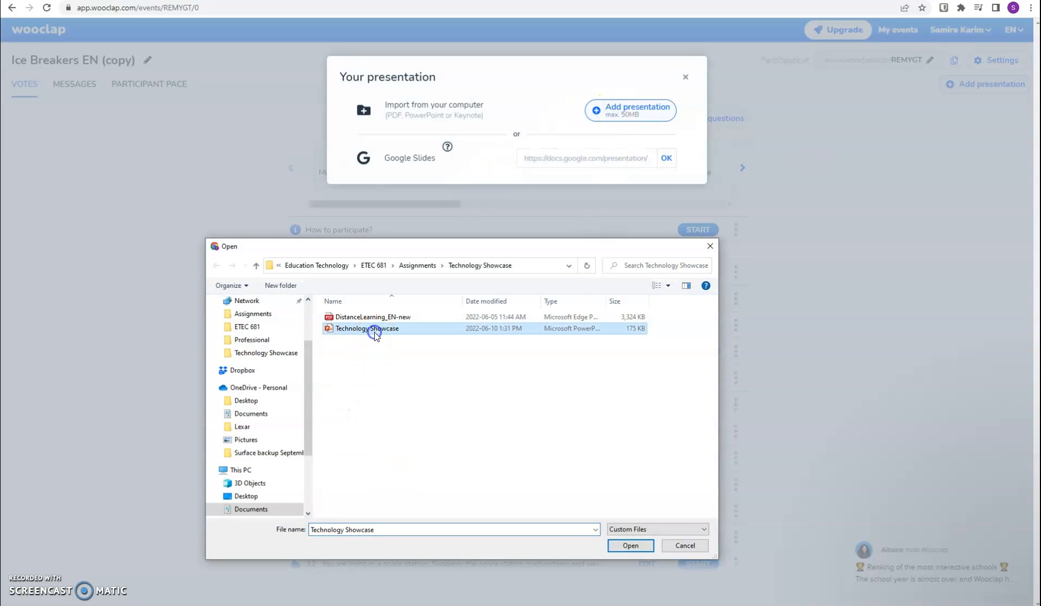
pyautogui.click(630, 545)
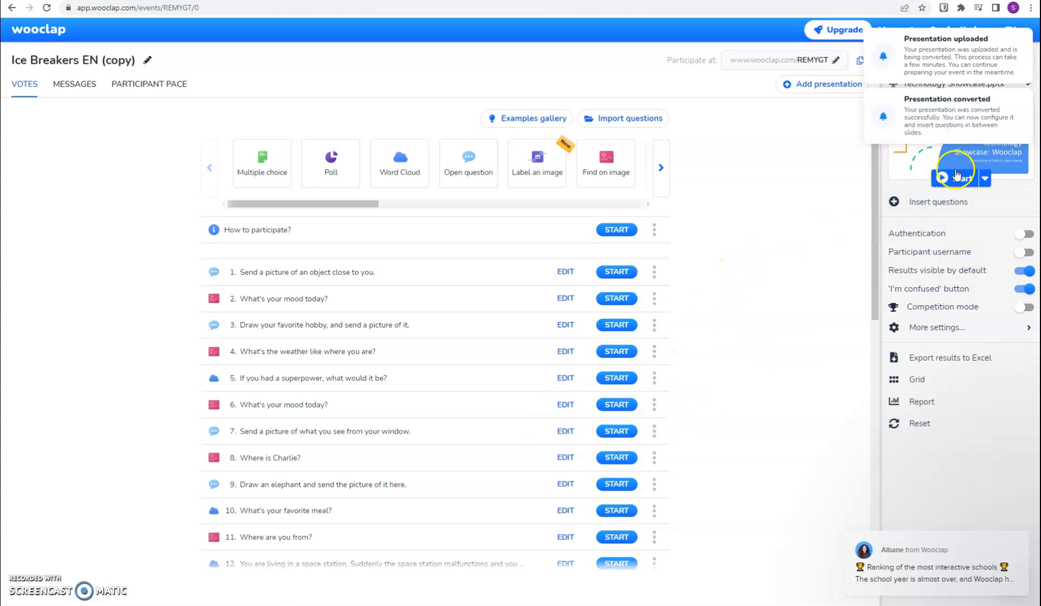
# - Open question insertion for the presentation, place "If you had a superpower, what would it be?" as slide 3, and remove it again
pyautogui.click(939, 201)
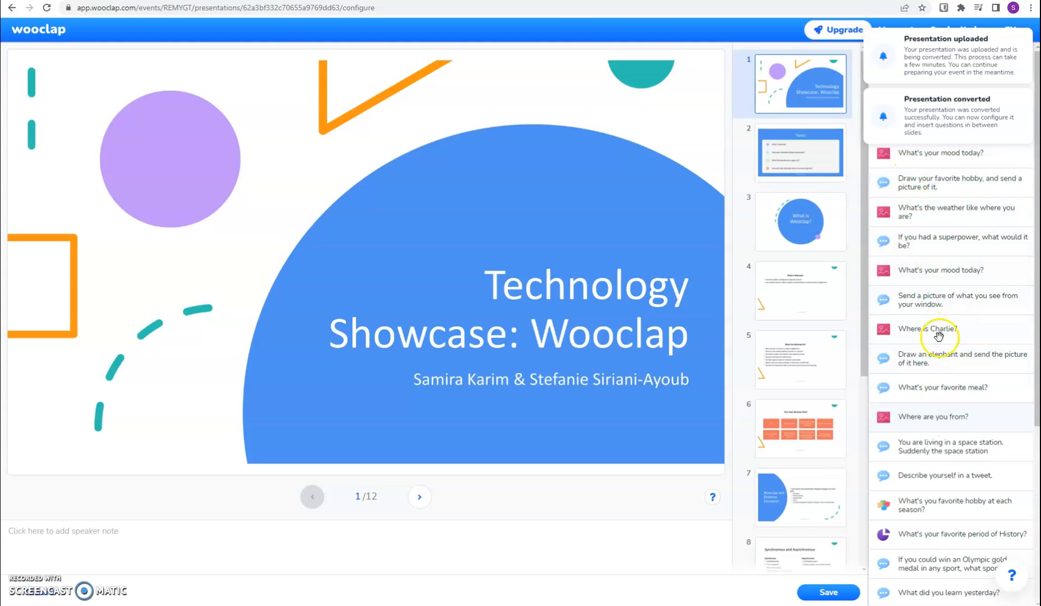
pyautogui.moveTo(1027, 96)
pyautogui.click(1027, 36)
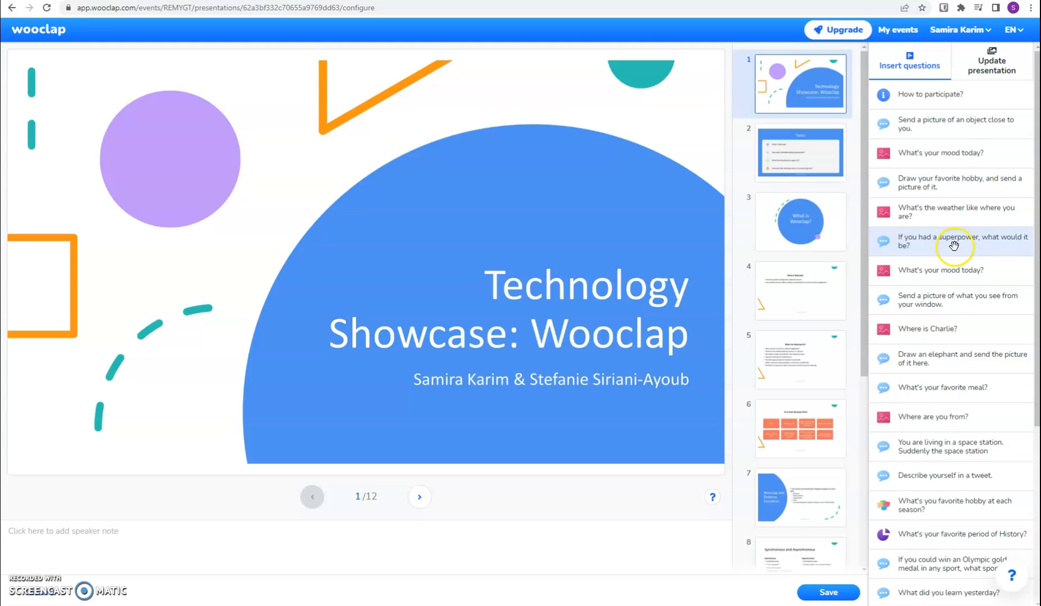
pyautogui.moveTo(951, 246); pyautogui.dragTo(802, 203)
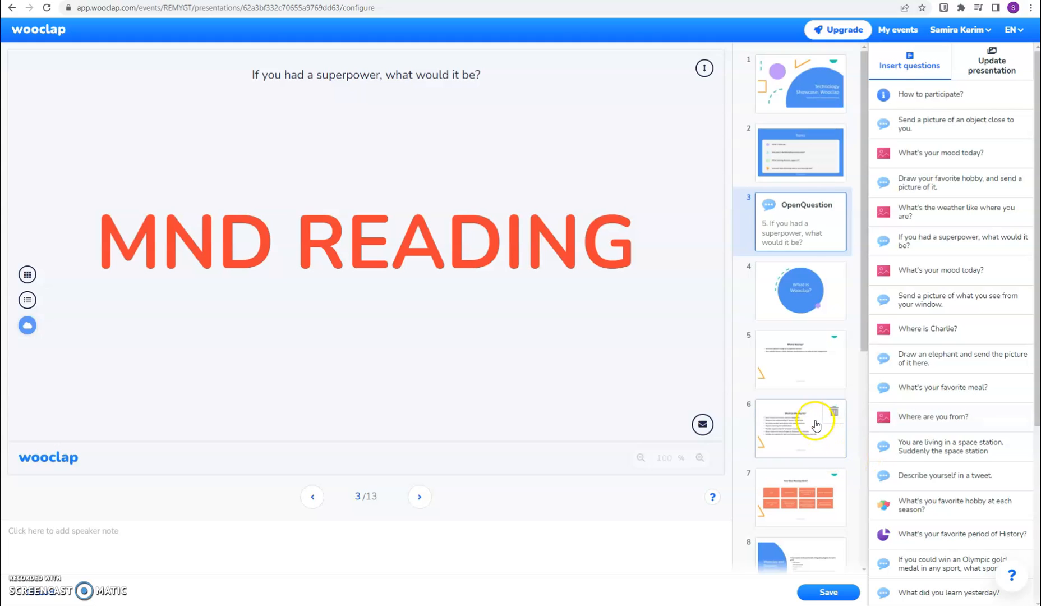
pyautogui.click(835, 206)
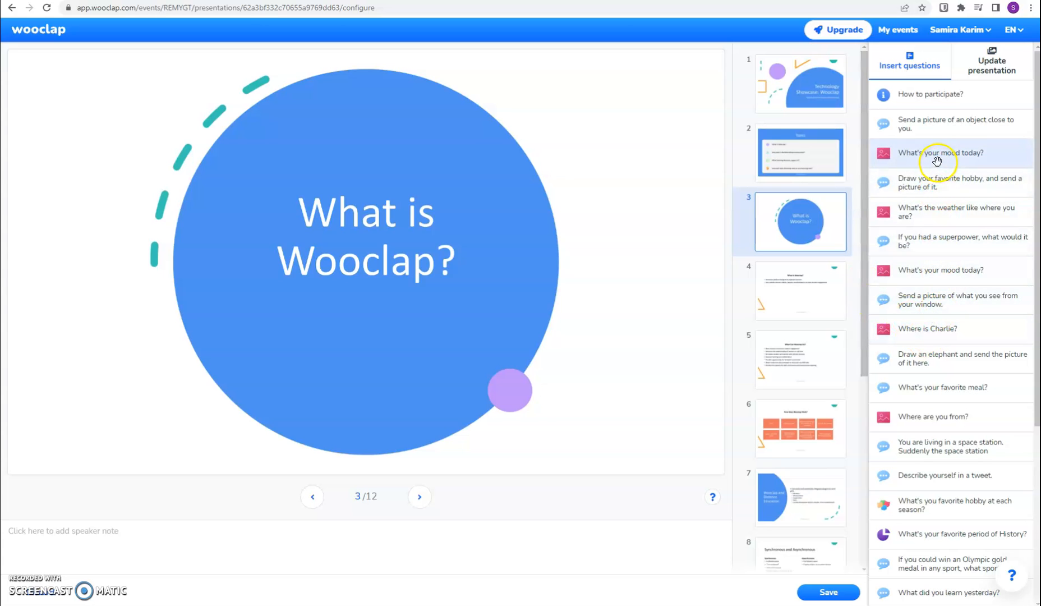
# - Insert event question 6, "What's your mood today?", after the title slide and save the presentation
pyautogui.moveTo(937, 268); pyautogui.dragTo(790, 143)
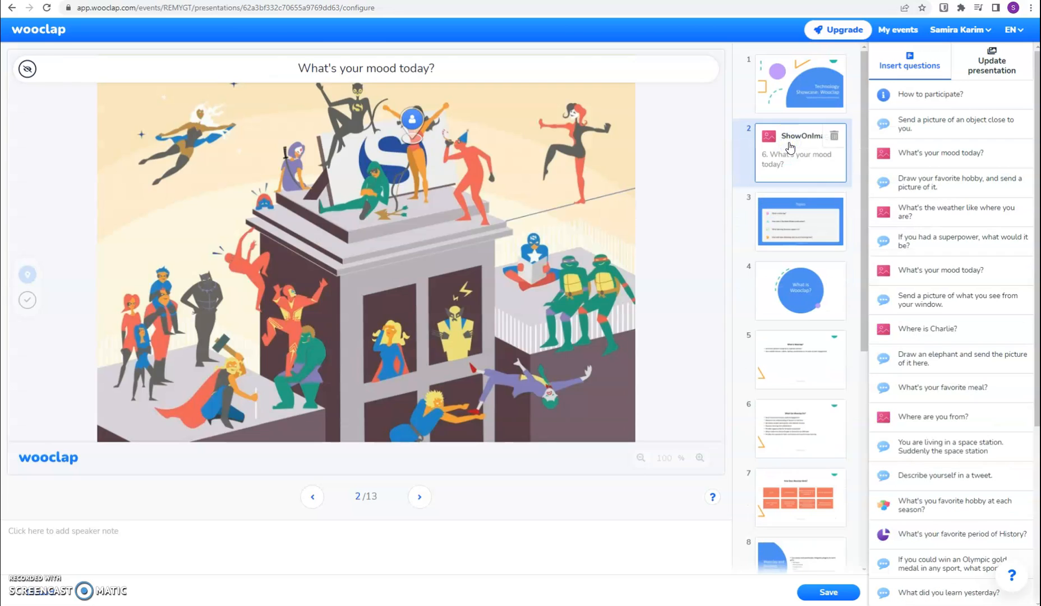
pyautogui.click(816, 593)
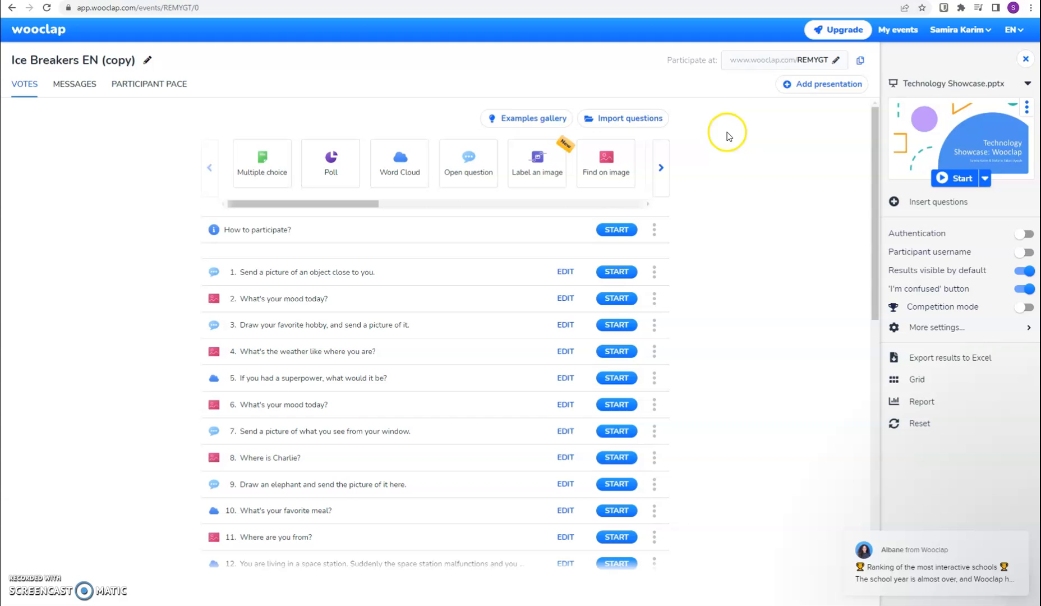
# - Start the presentation, advance to the mood question, and open the participant page from the web address shown above it
pyautogui.click(941, 179)
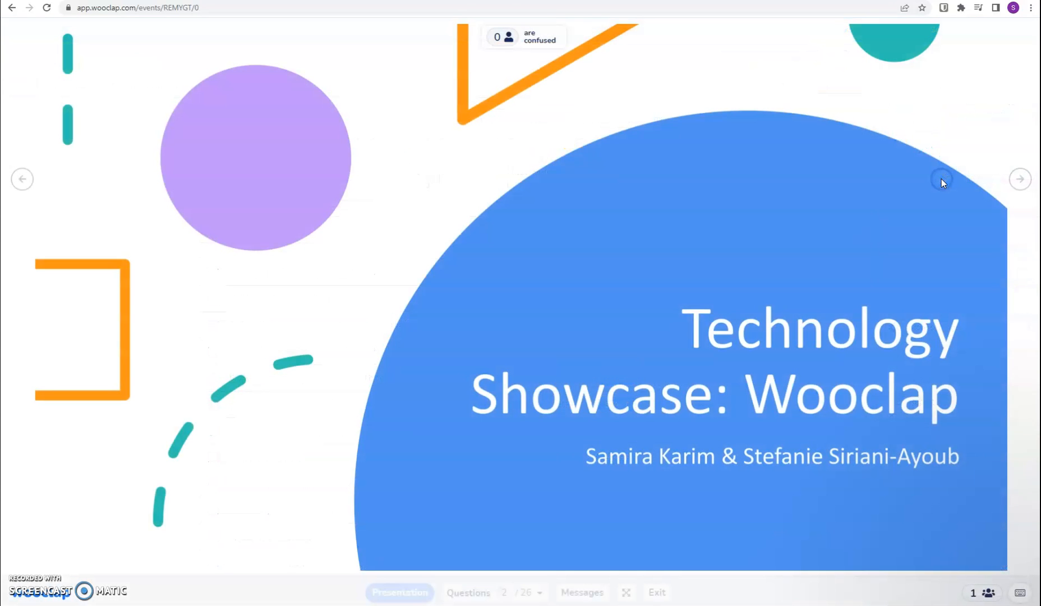
pyautogui.click(658, 195)
pyautogui.tripleClick(500, 35)
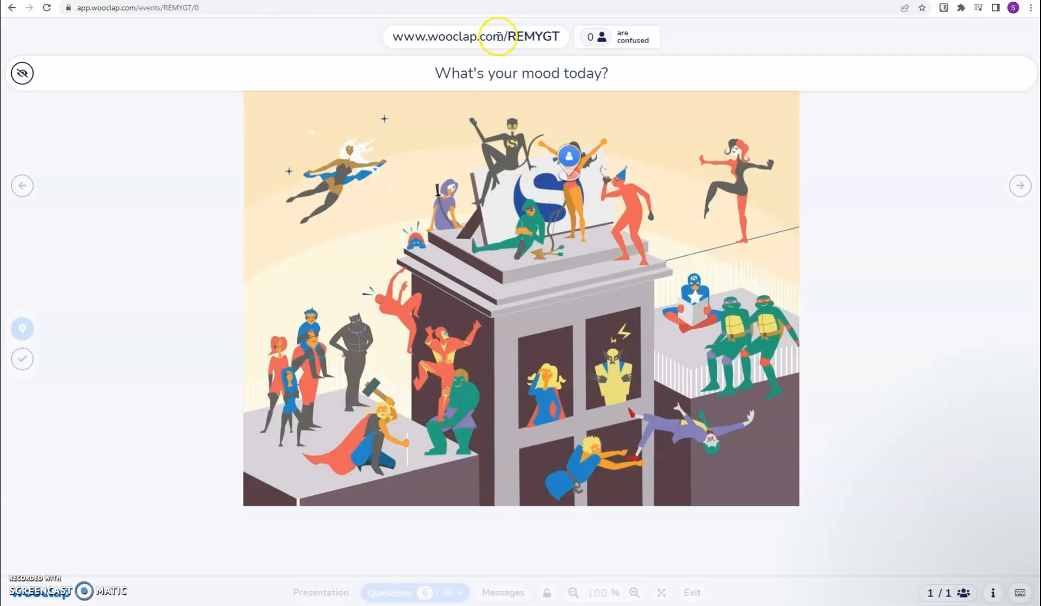
pyautogui.rightClick(498, 39)
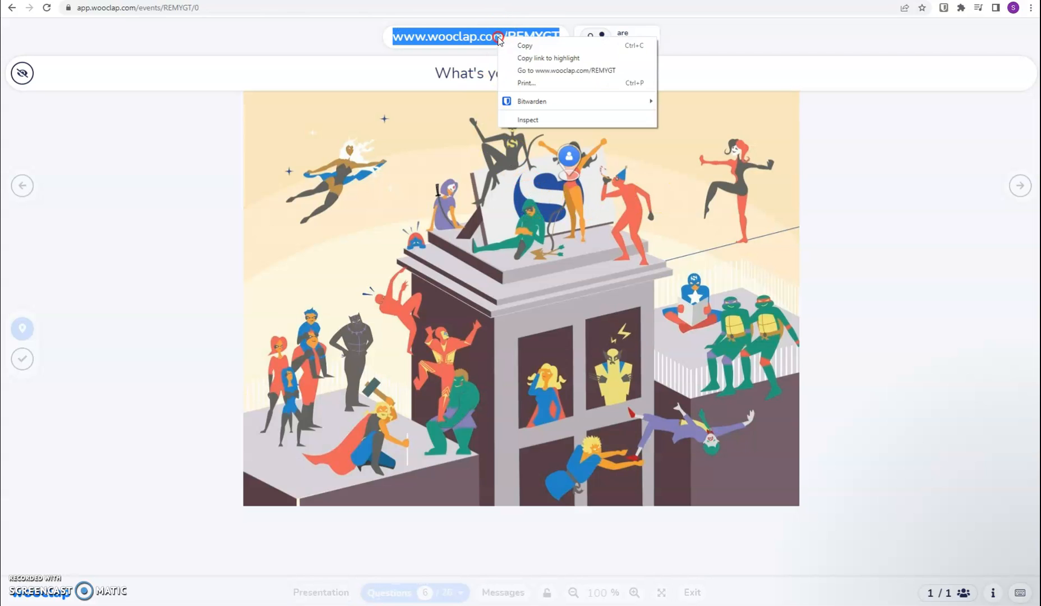
pyautogui.click(544, 70)
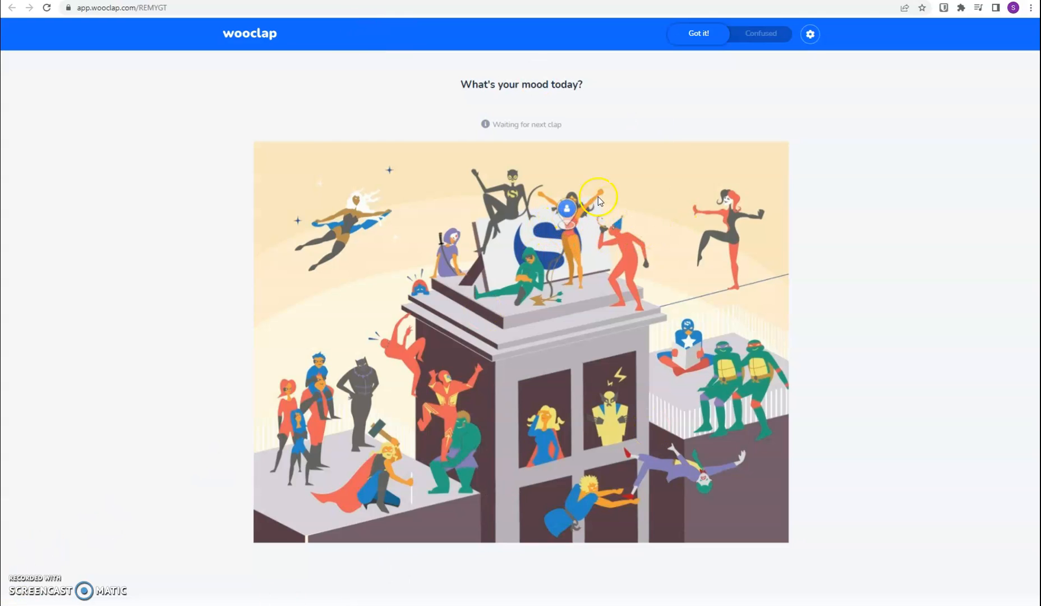
# - Try to mark a superhero on the mood image as a participant, return to the presenter view, and go back one slide
pyautogui.click(541, 431)
pyautogui.hotkey('alt', 'Tab')
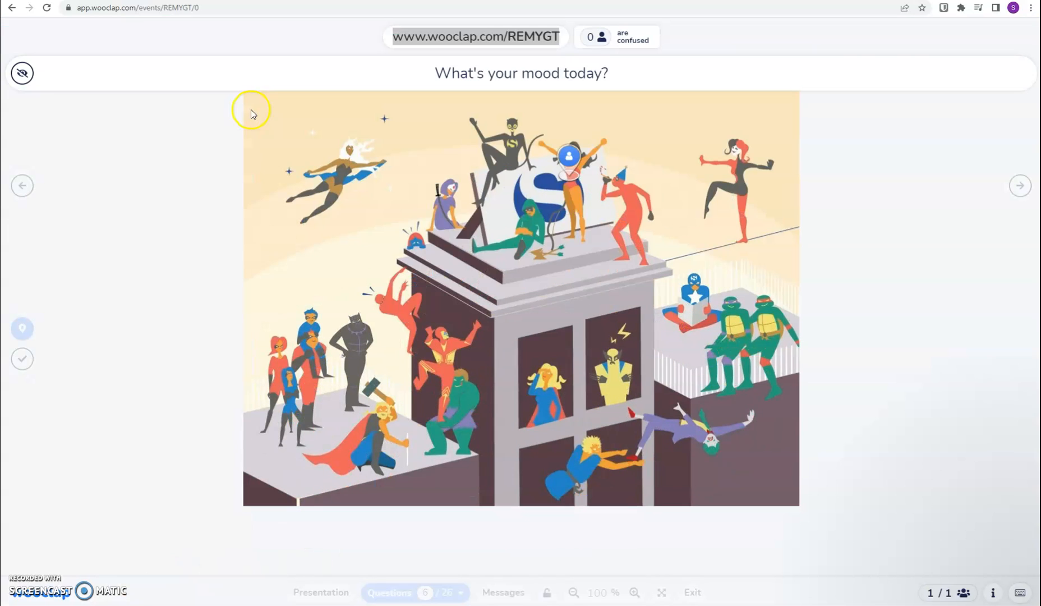
pyautogui.click(22, 180)
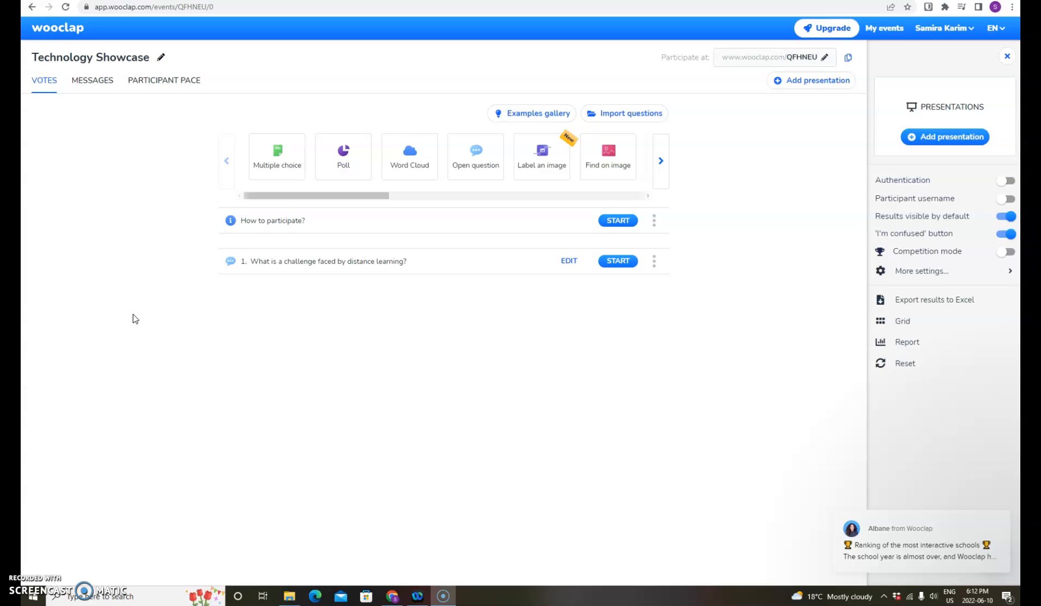
# - Activate the message wall of the Technology Showcase event with likes allowed
pyautogui.click(106, 85)
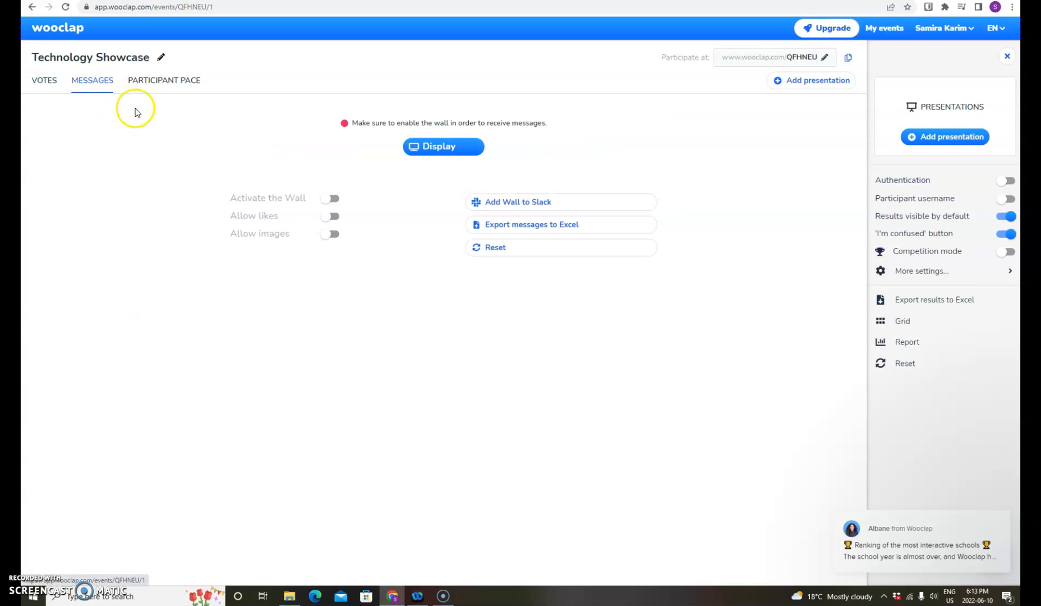
pyautogui.click(339, 201)
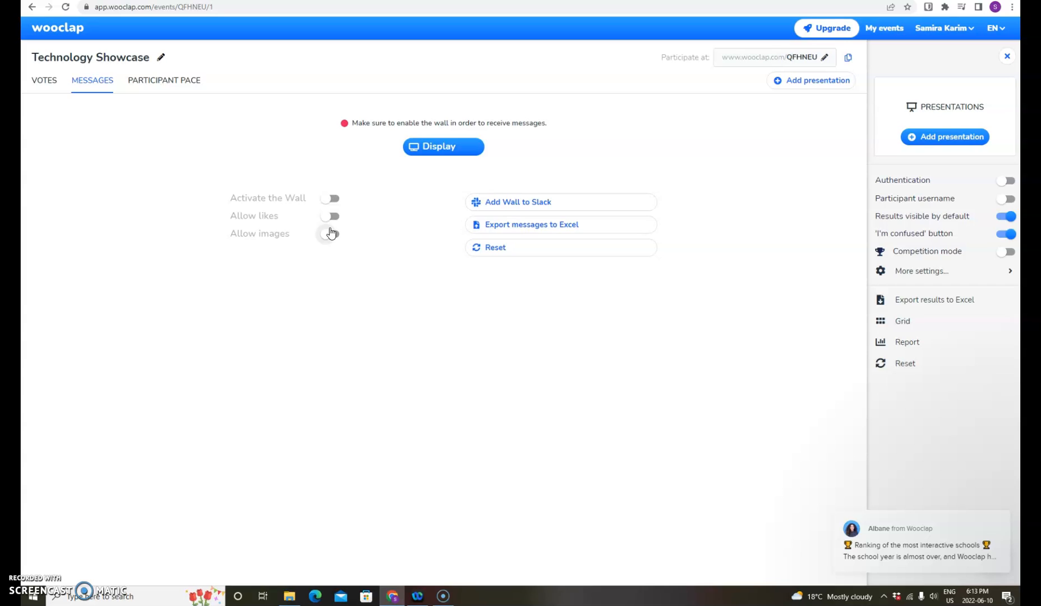
pyautogui.click(333, 213)
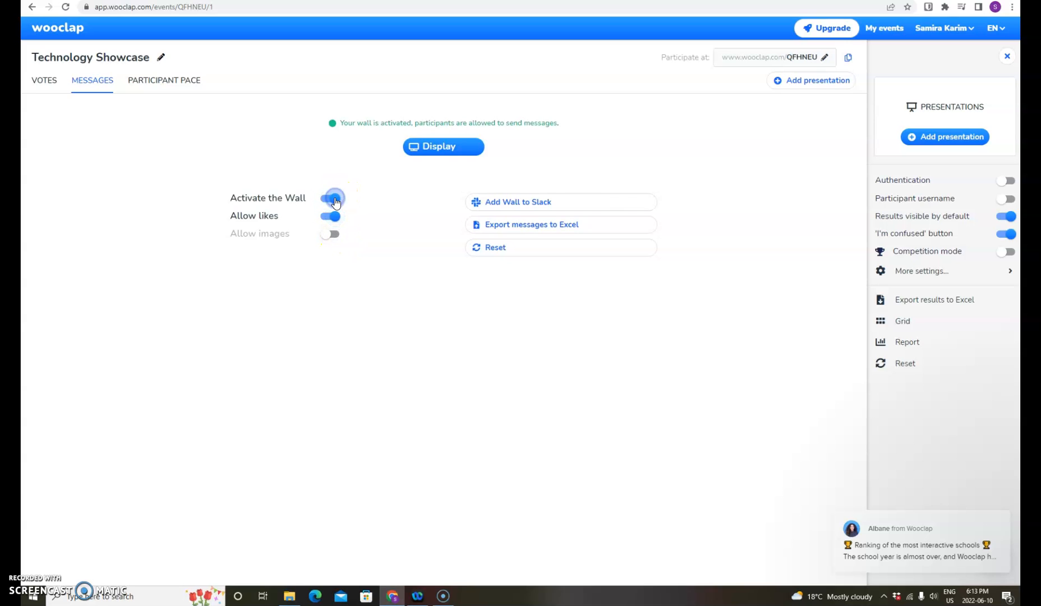
# - Create a participant-paced questionnaire without adding questions and return to the event's list of questionnaires and files
pyautogui.click(178, 81)
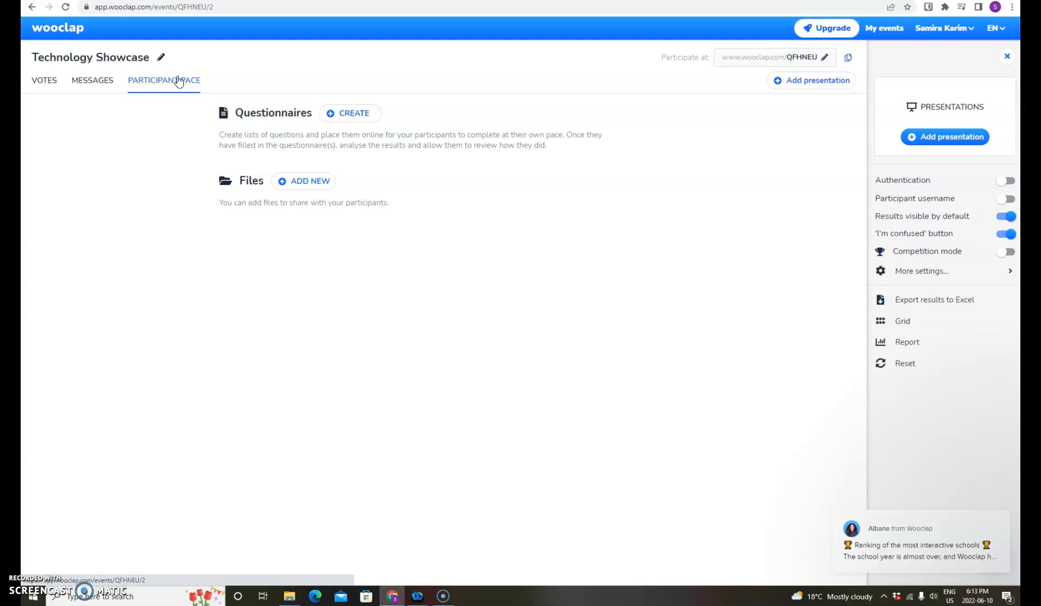
pyautogui.click(347, 115)
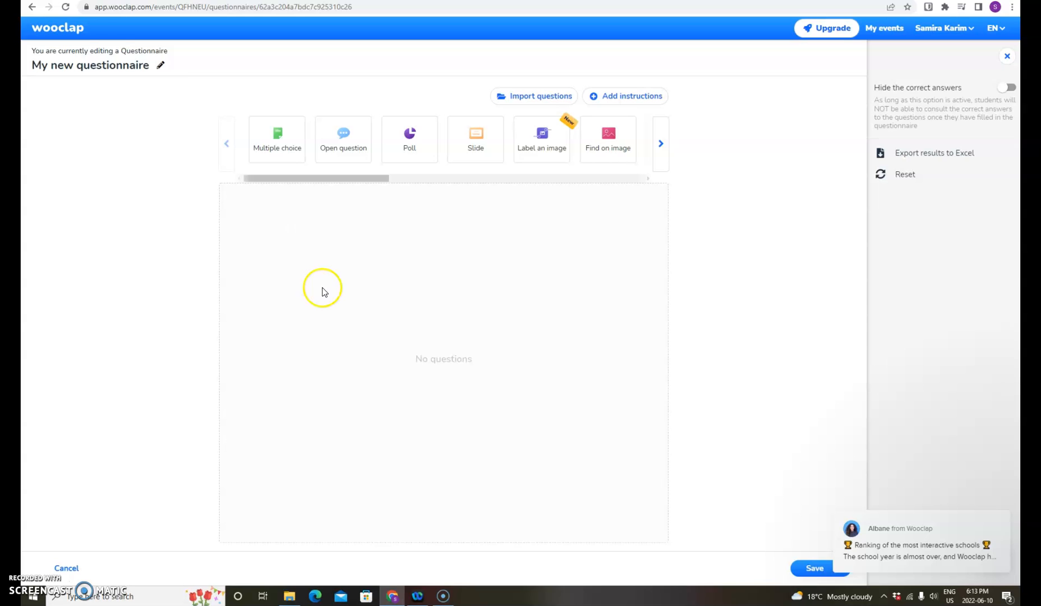
pyautogui.click(32, 8)
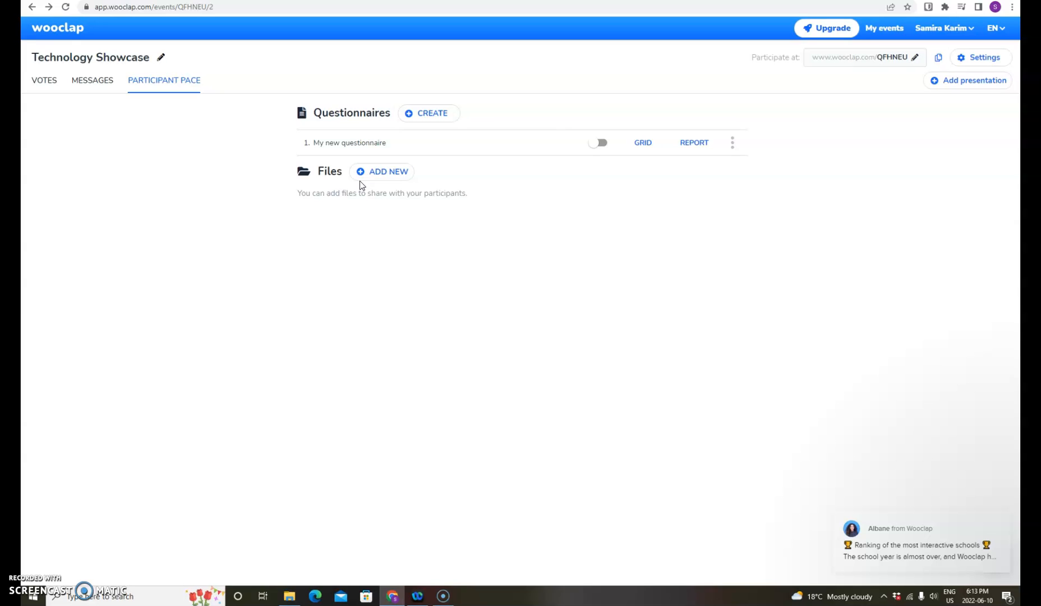
pyautogui.click(408, 221)
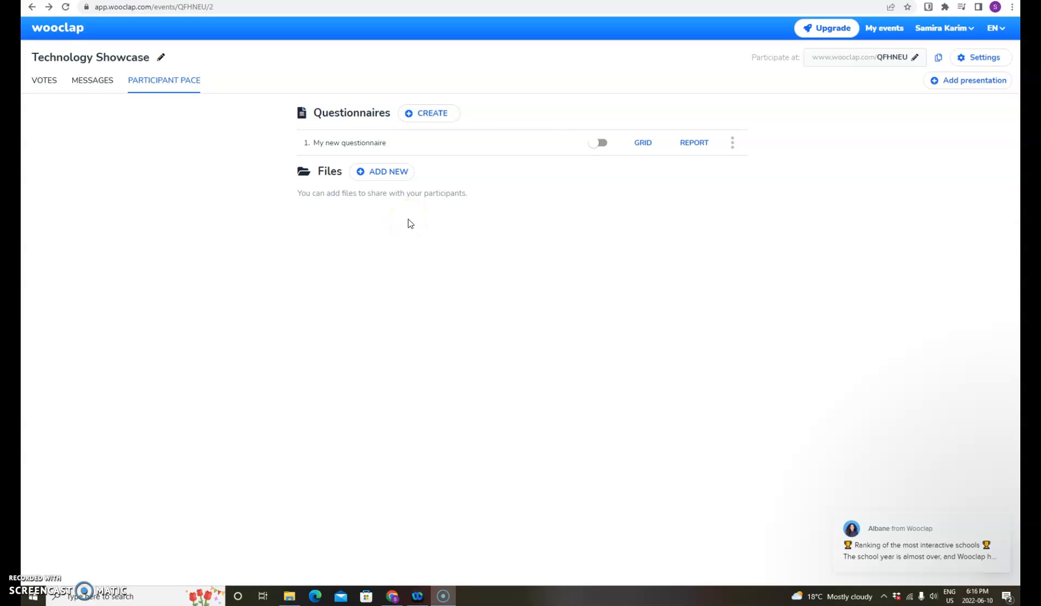